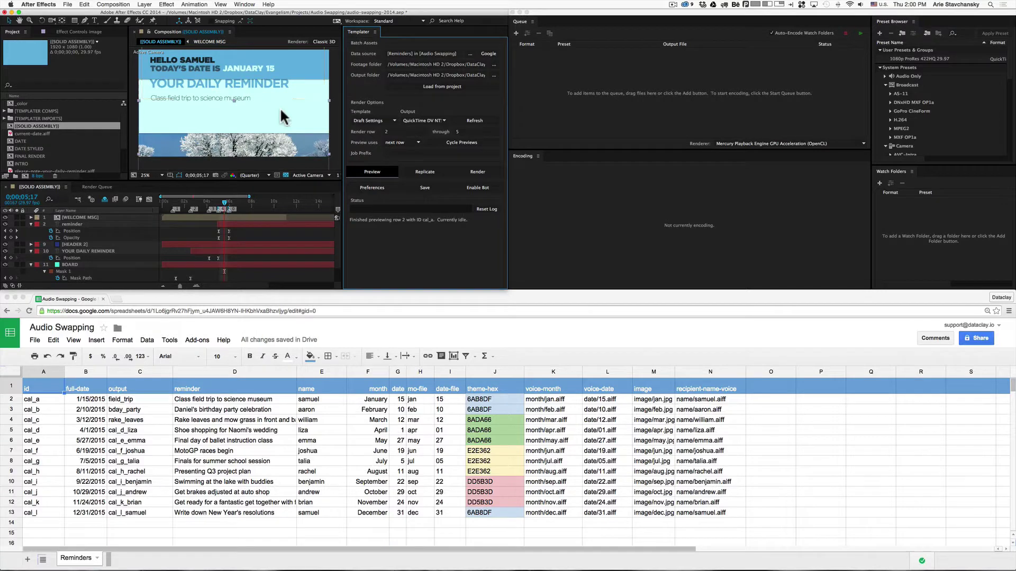
pyautogui.click(294, 290)
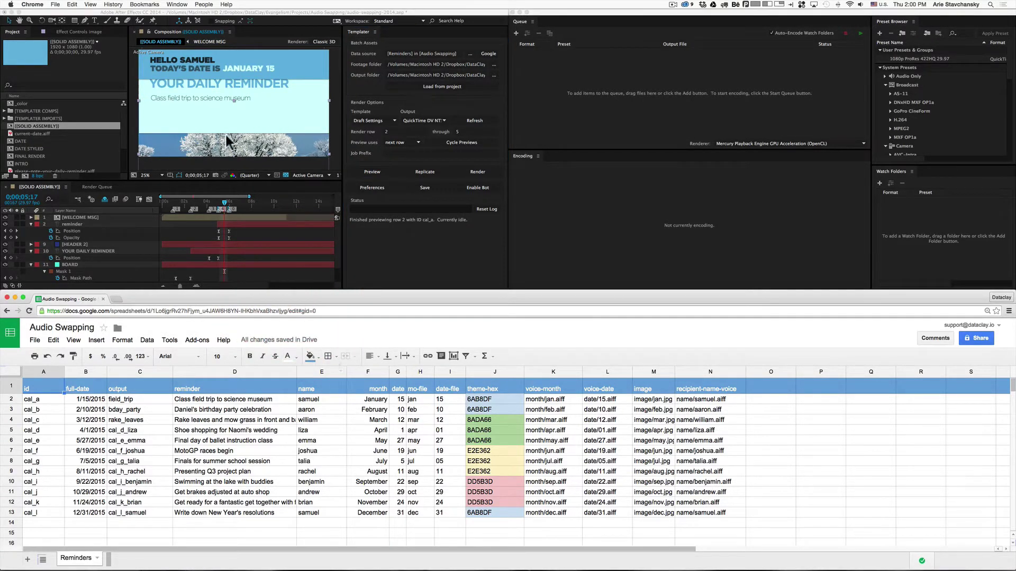
pyautogui.click(663, 101)
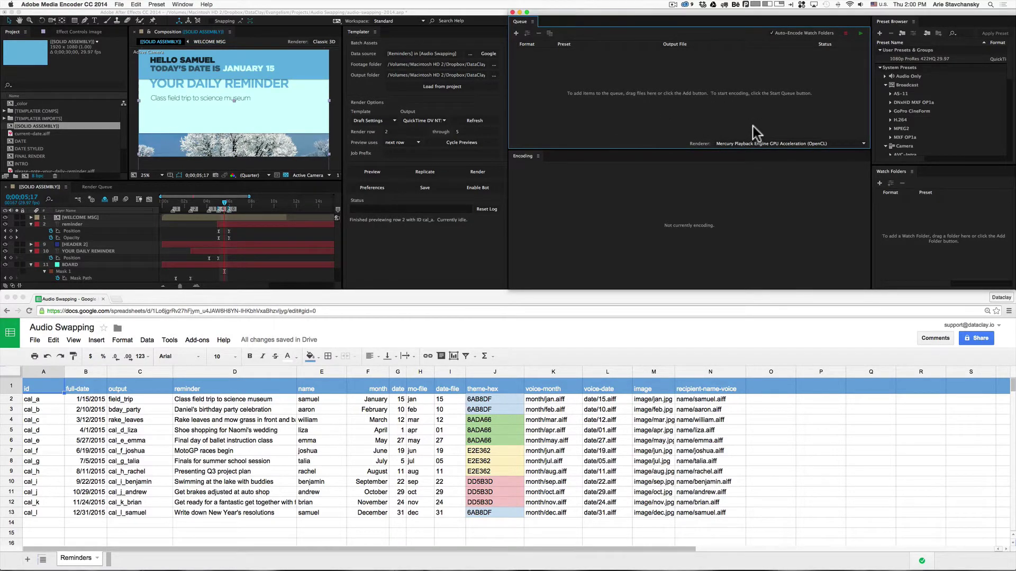
pyautogui.click(451, 233)
# Step: In the Audio Swapping spreadsheet, insert a column before the output column and title it render-status
pyautogui.click(154, 295)
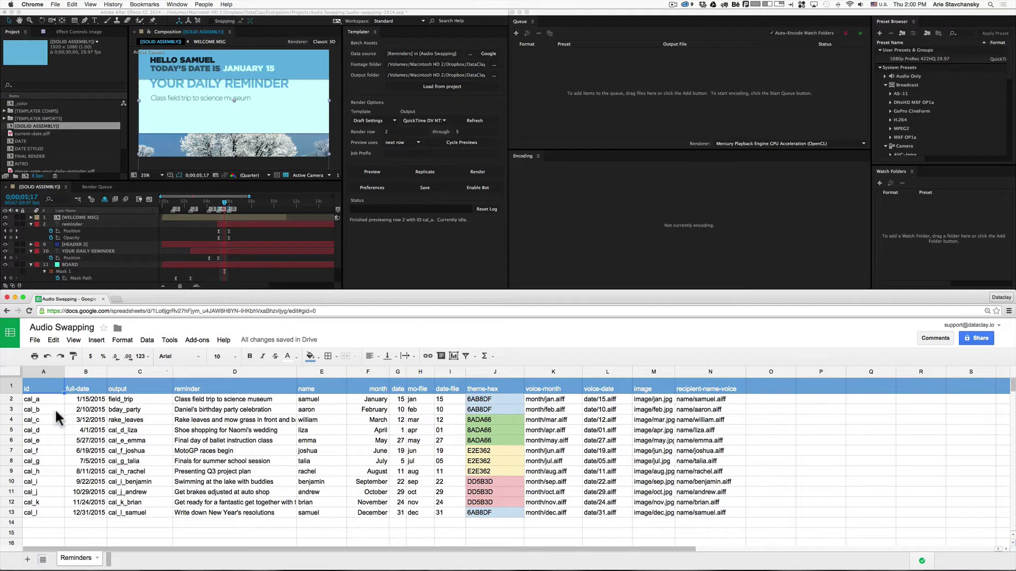
pyautogui.rightClick(146, 373)
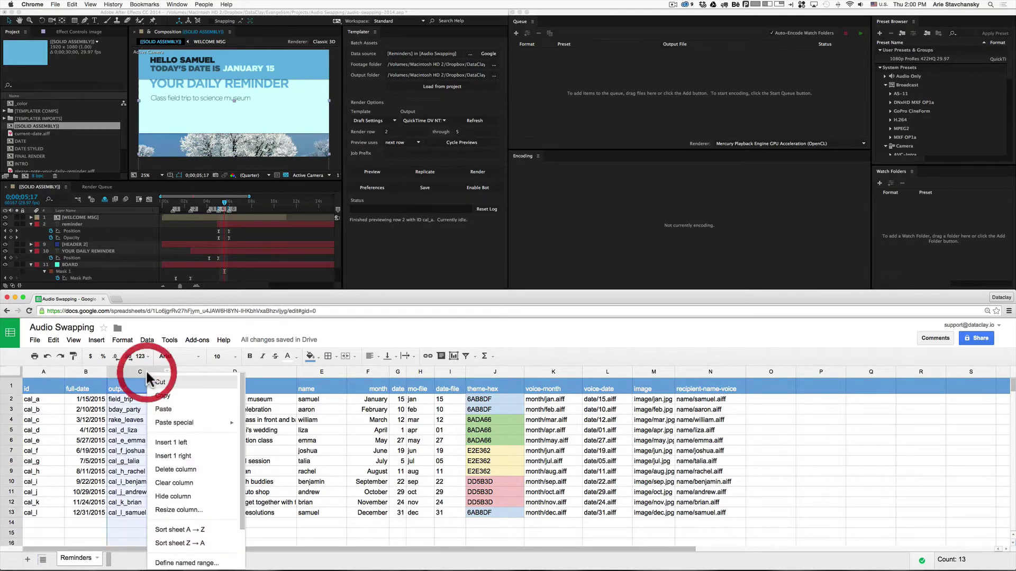
pyautogui.click(162, 445)
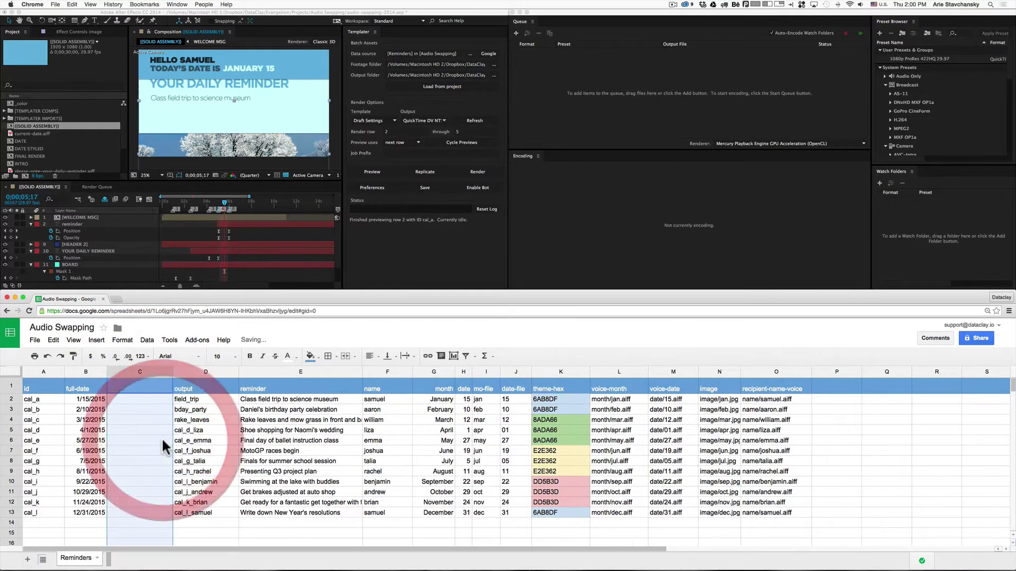
pyautogui.click(146, 385)
pyautogui.write('r')
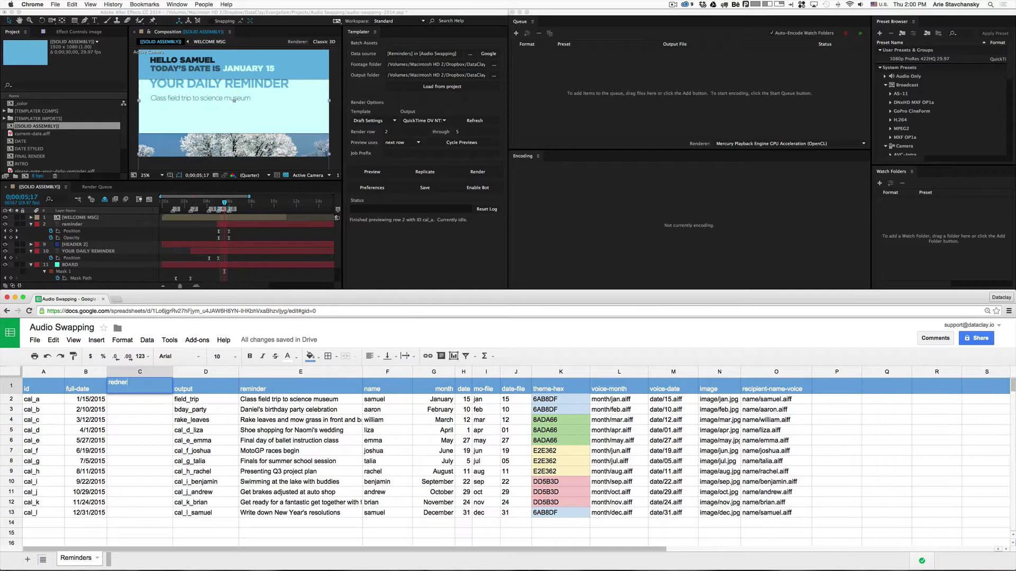
pyautogui.write('ender-status')
# Step: Set render-status to ready for cal_a, cal_b and cal_c, and enable the Templater bot in After Effects
pyautogui.click(146, 398)
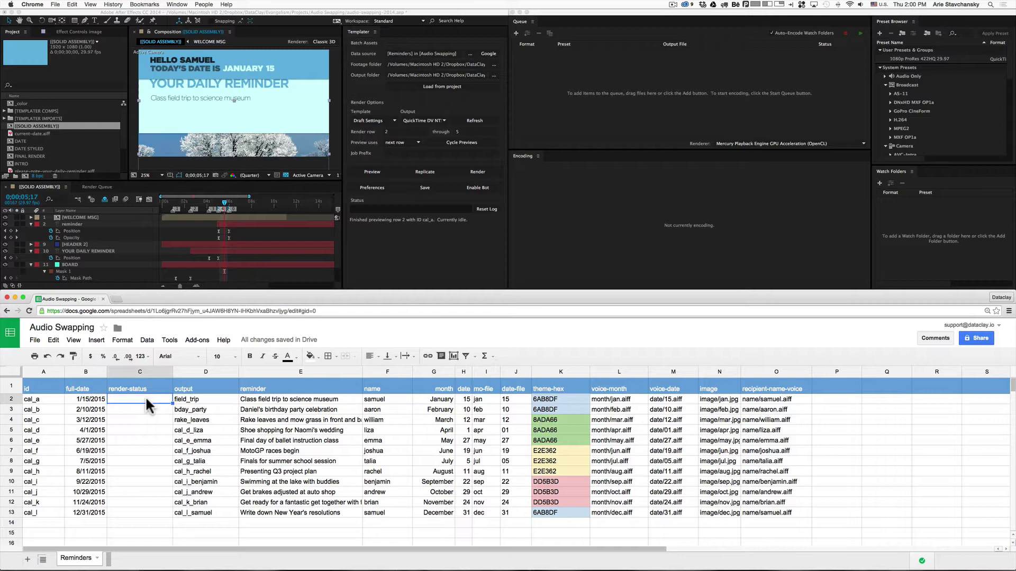
pyautogui.write('ready')
pyautogui.press('Return')
pyautogui.write('ready')
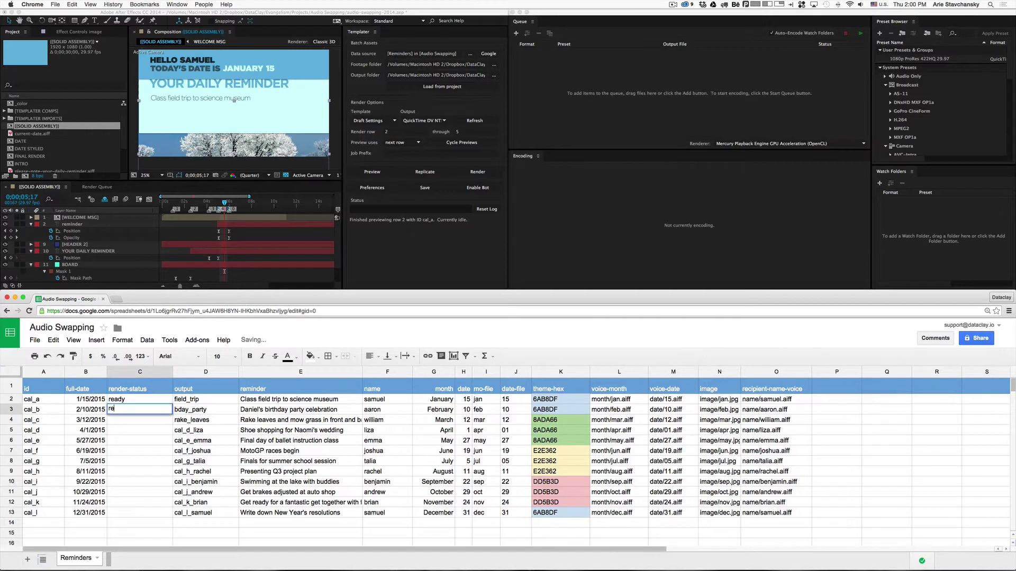
pyautogui.press('Return')
pyautogui.write('ready')
pyautogui.press('Return')
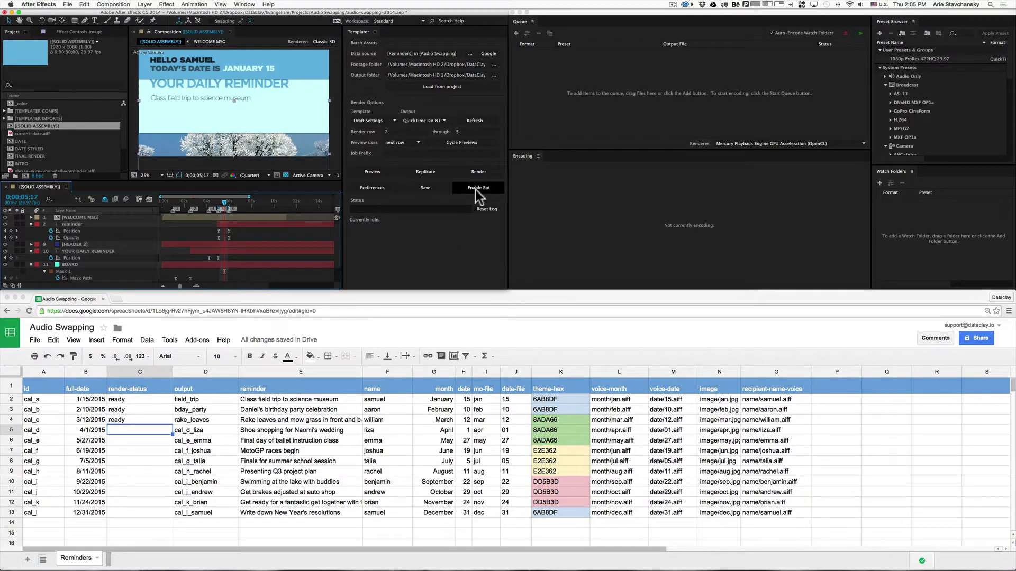
pyautogui.click(476, 189)
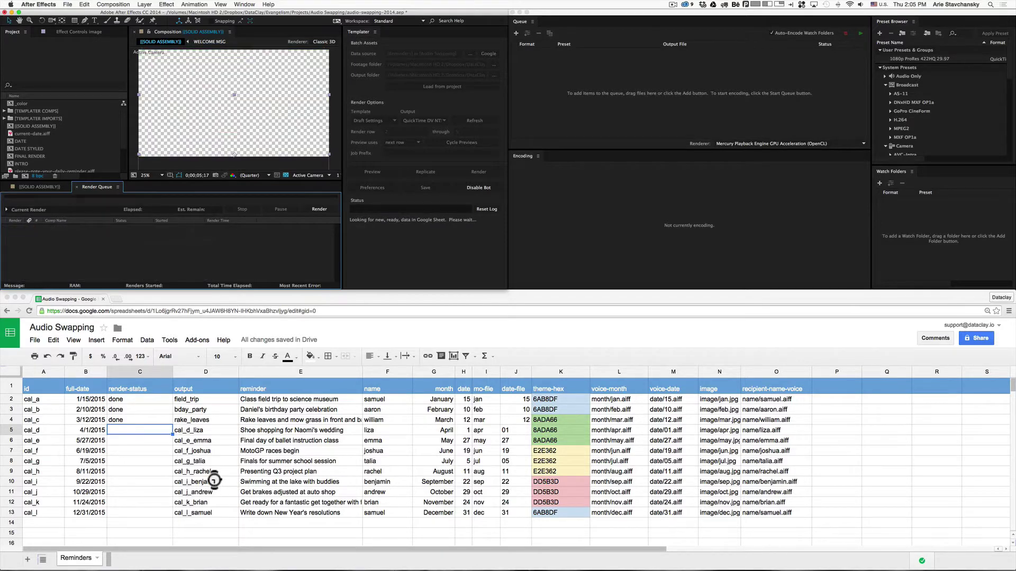
# Step: In the spreadsheet, set render-status to ready for cal_d, cal_e and cal_g, skipping cal_f
pyautogui.click(135, 430)
pyautogui.write('ready')
pyautogui.press('Return')
pyautogui.write('read')
pyautogui.press('Return')
pyautogui.press('Return')
pyautogui.write('ready')
pyautogui.press('Return')
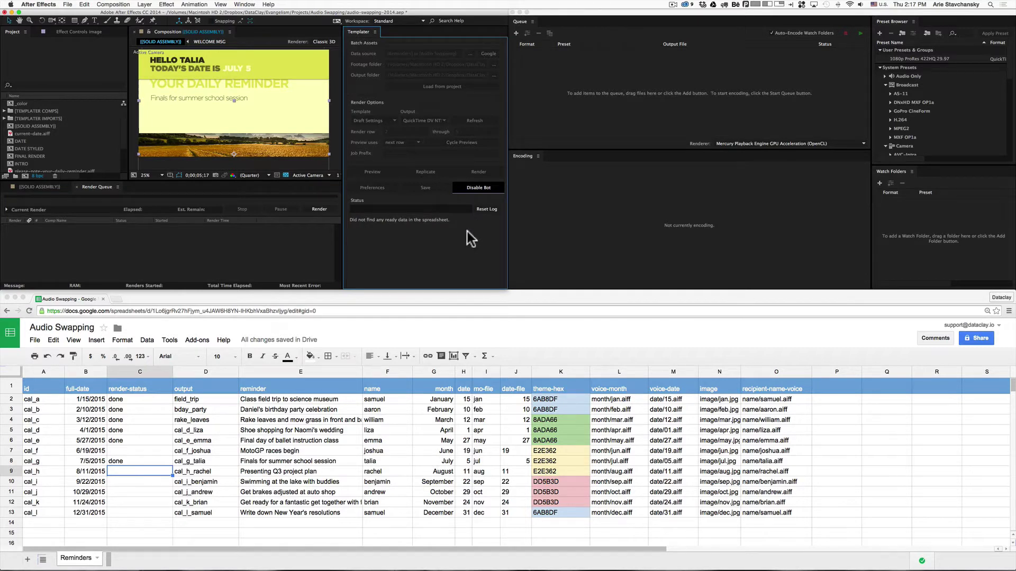
# Step: Disable the Templater bot in After Effects and, in its preferences, name it HAL and toggle the Render and Replicate actions
pyautogui.click(475, 191)
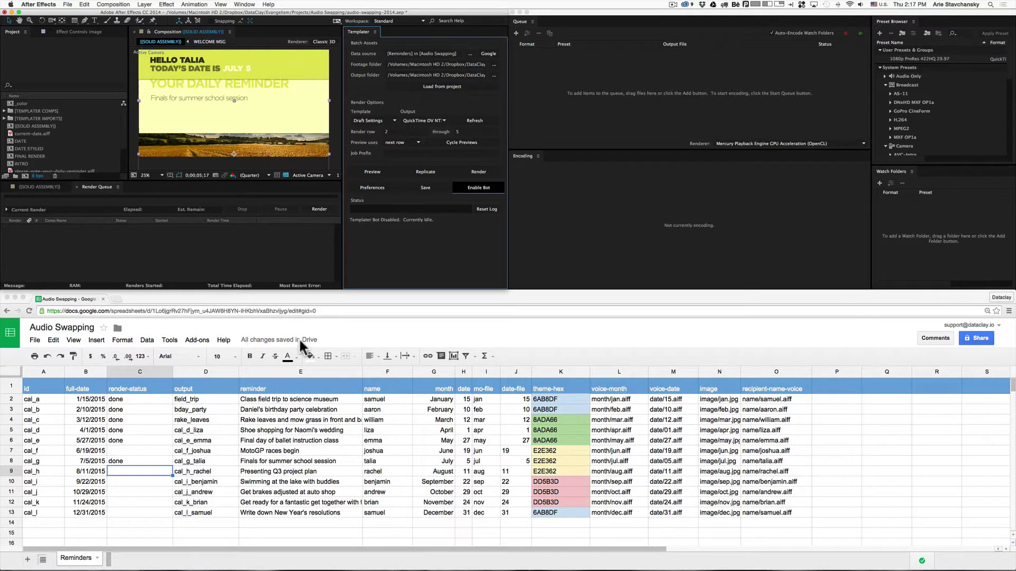
pyautogui.click(373, 188)
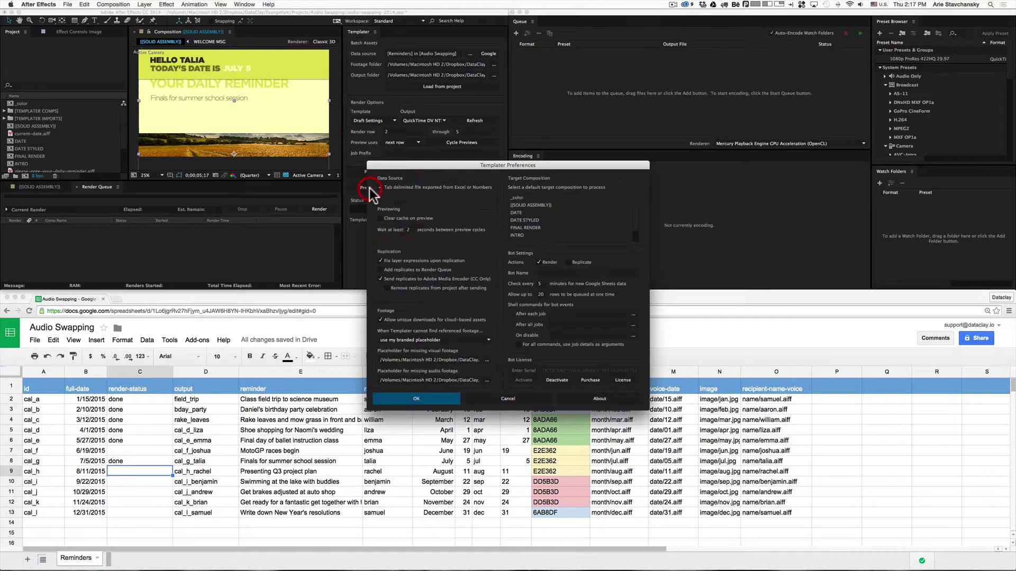
pyautogui.moveTo(450, 169); pyautogui.dragTo(285, 103)
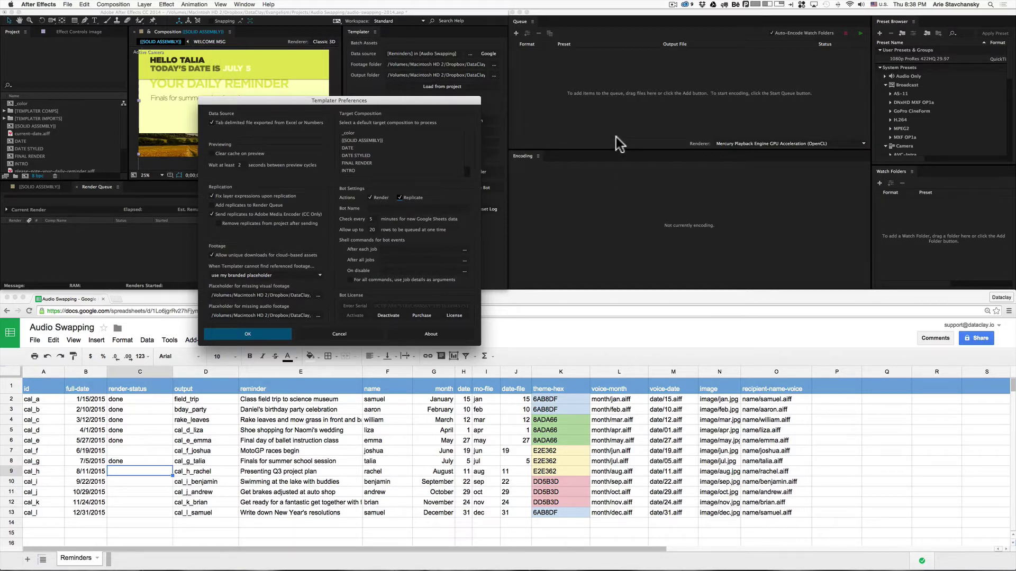
pyautogui.click(371, 198)
pyautogui.click(379, 208)
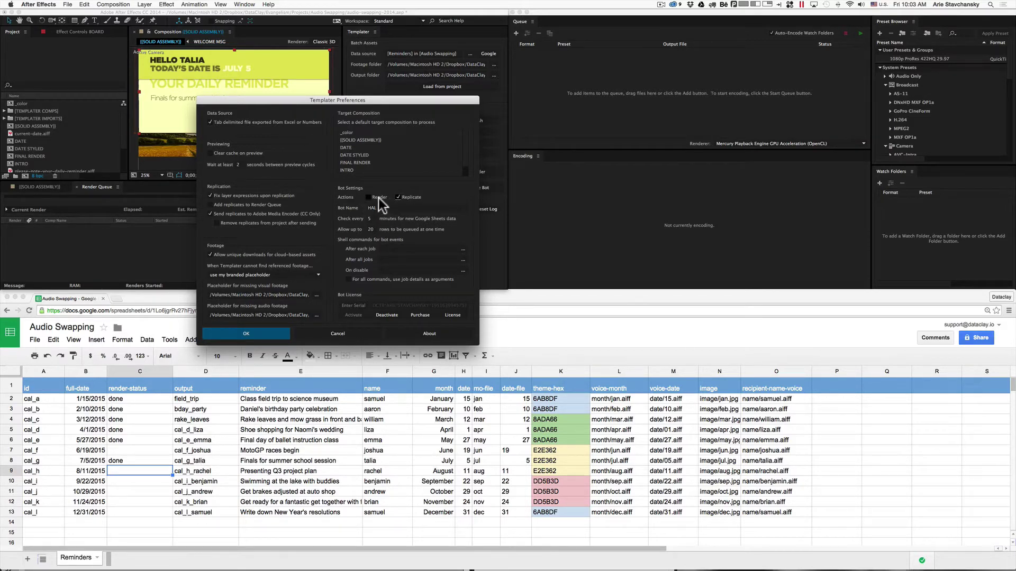
pyautogui.click(408, 197)
pyautogui.click(238, 338)
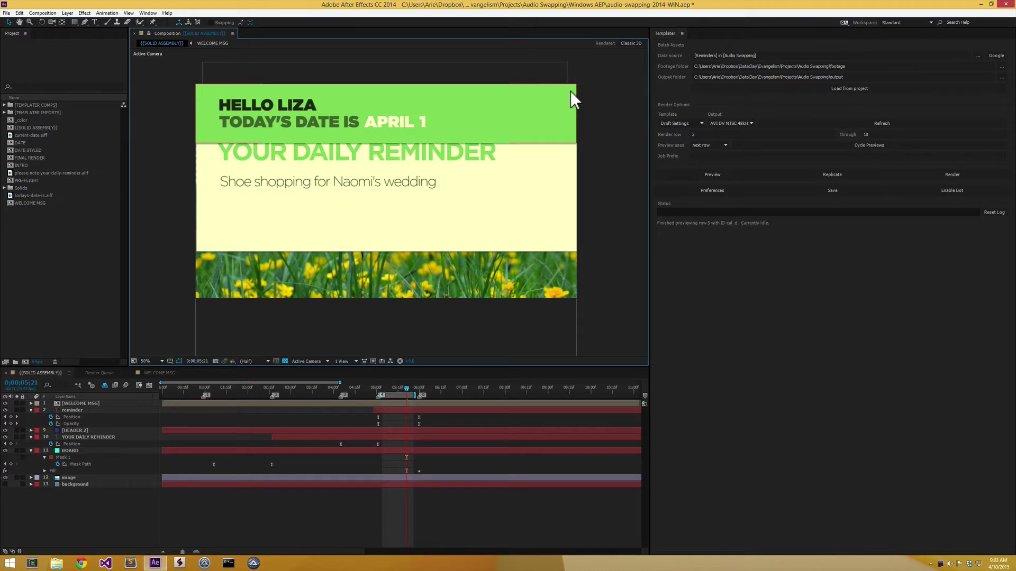
# Step: Review the bot name and bot actions in the Templater preferences on the Windows machine
pyautogui.click(704, 191)
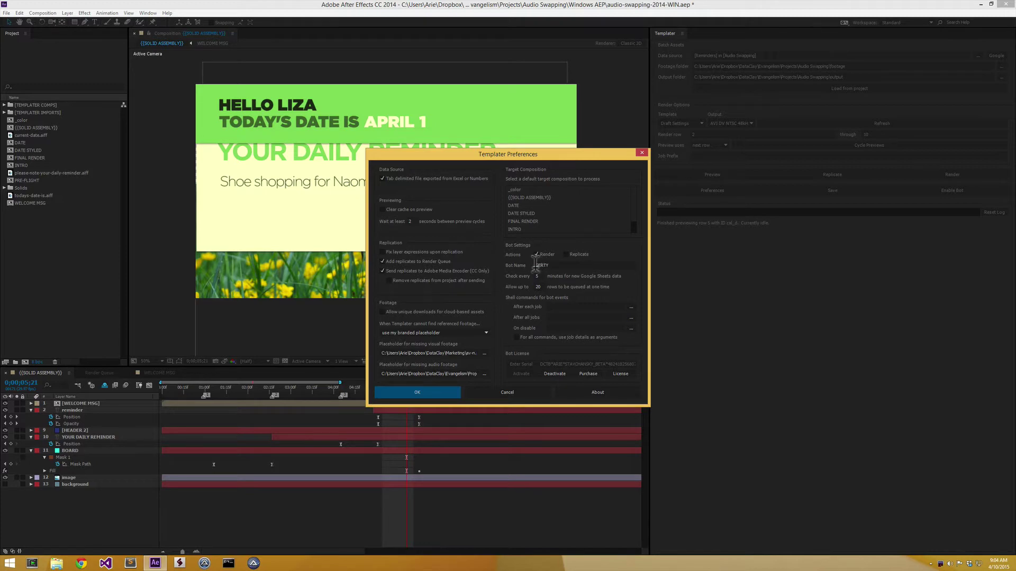
pyautogui.click(418, 392)
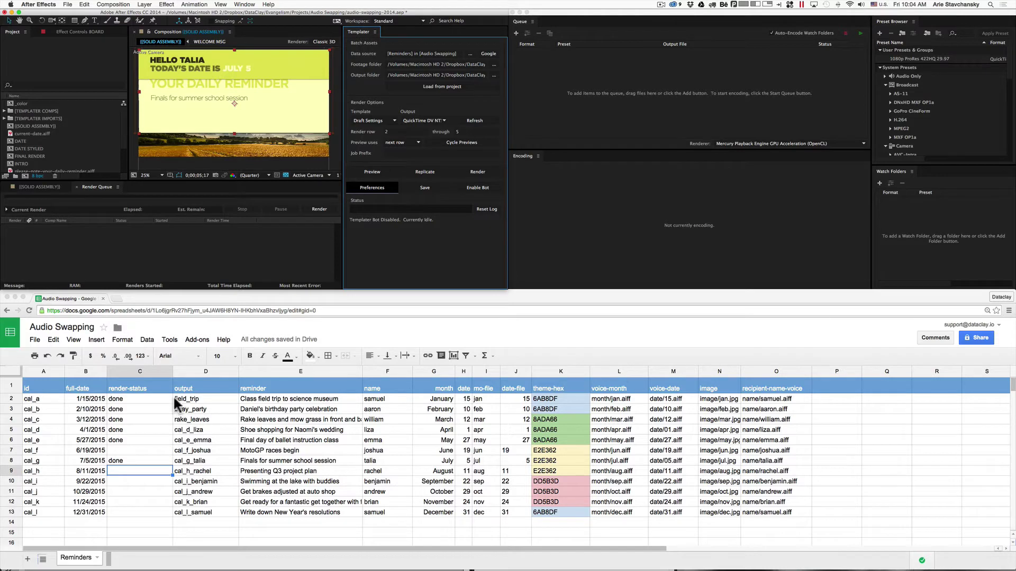
# Step: In the Audio Swapping spreadsheet, insert a column between render-status and output and title it bot
pyautogui.click(190, 372)
pyautogui.rightClick(189, 375)
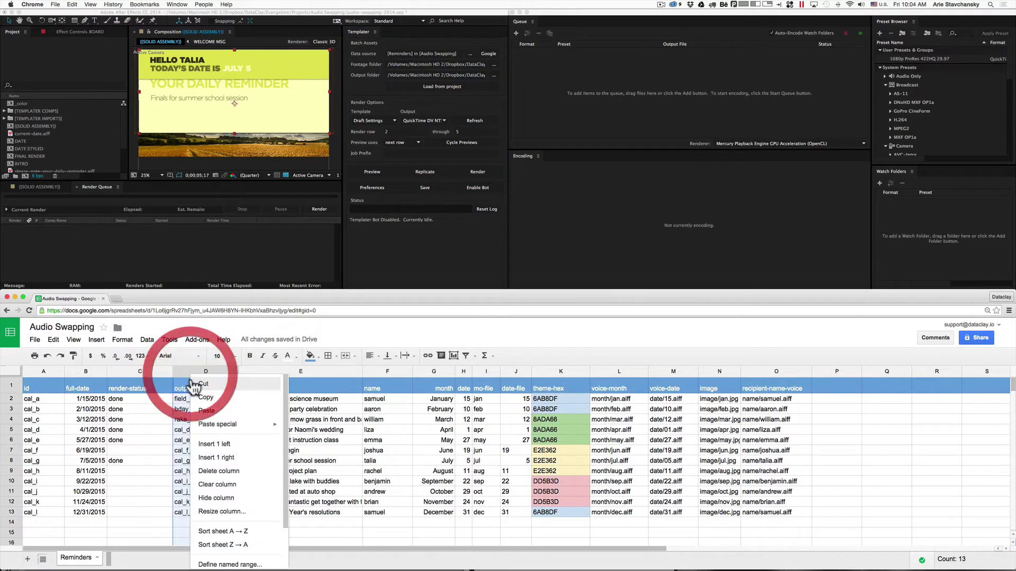
pyautogui.click(214, 447)
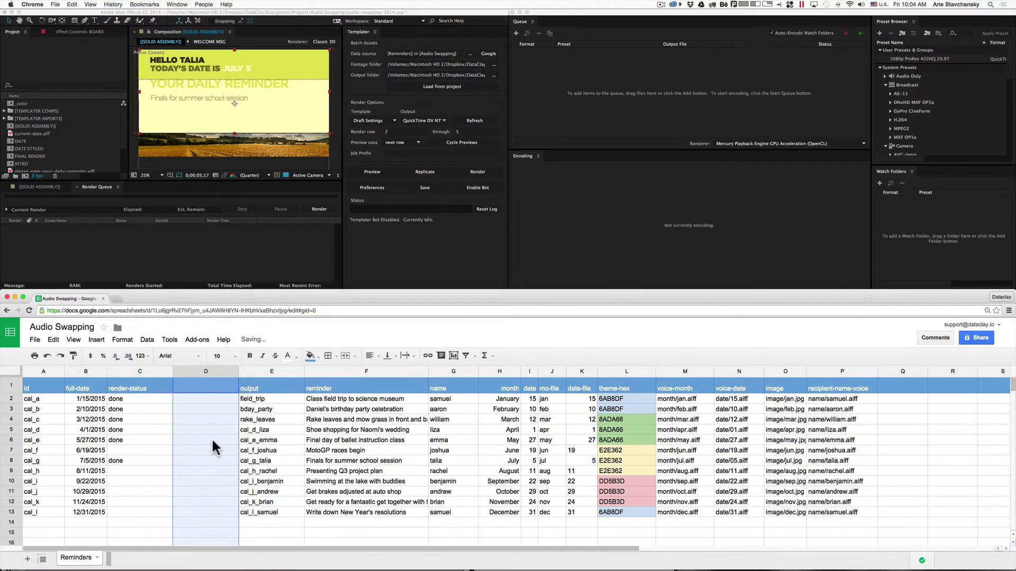
pyautogui.click(210, 385)
pyautogui.write('b')
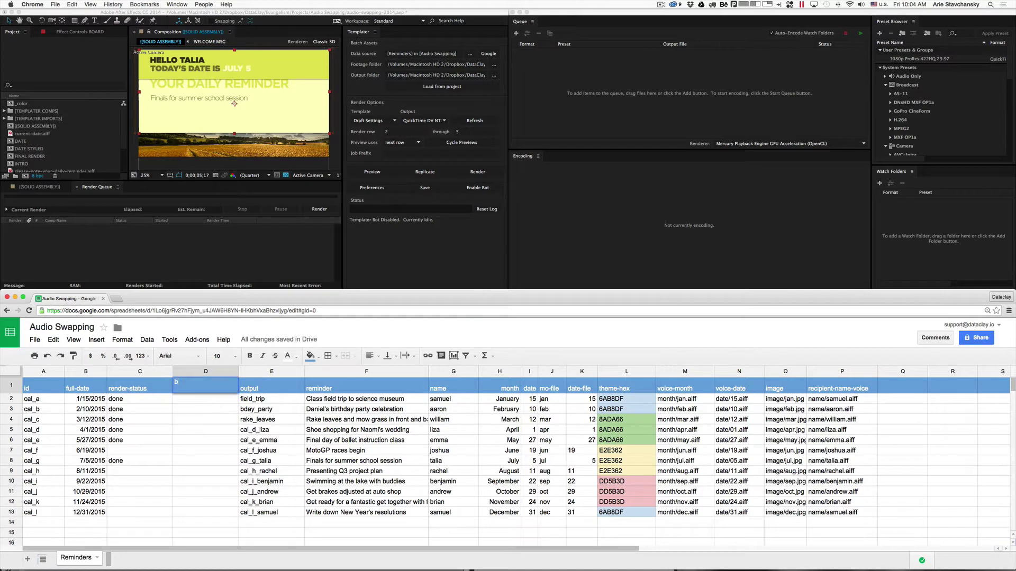
pyautogui.write('ot')
pyautogui.press('Return')
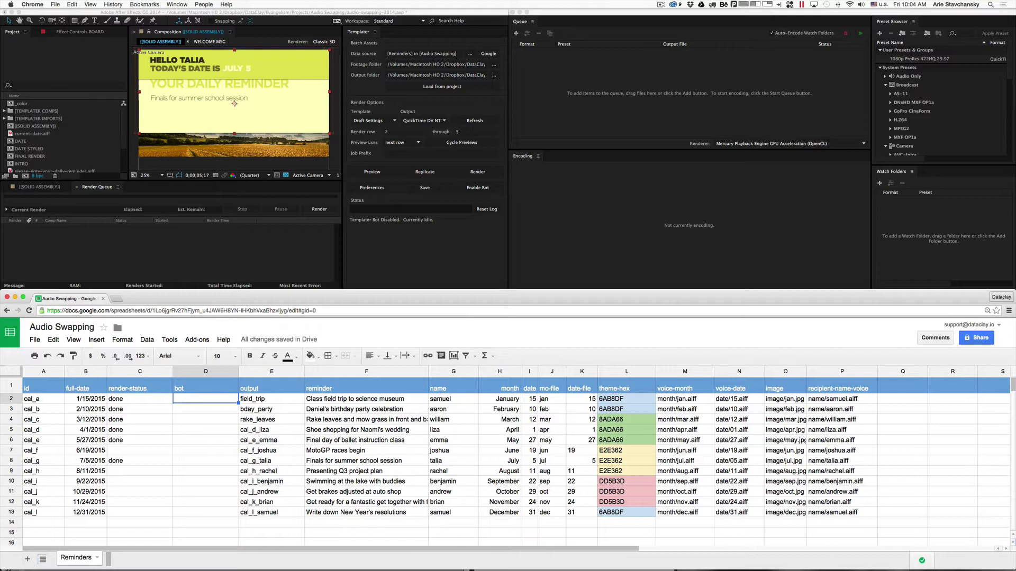
# Step: Assign cal_a, cal_b and cal_c to HAL in the bot column
pyautogui.write('HAL')
pyautogui.press('Return')
pyautogui.write('HAL')
pyautogui.press('Return')
pyautogui.write('HAL')
pyautogui.press('Return')
# Step: Assign cal_d, cal_e and cal_f to GERTY and cal_g to HAL in the bot column
pyautogui.write('GERTY')
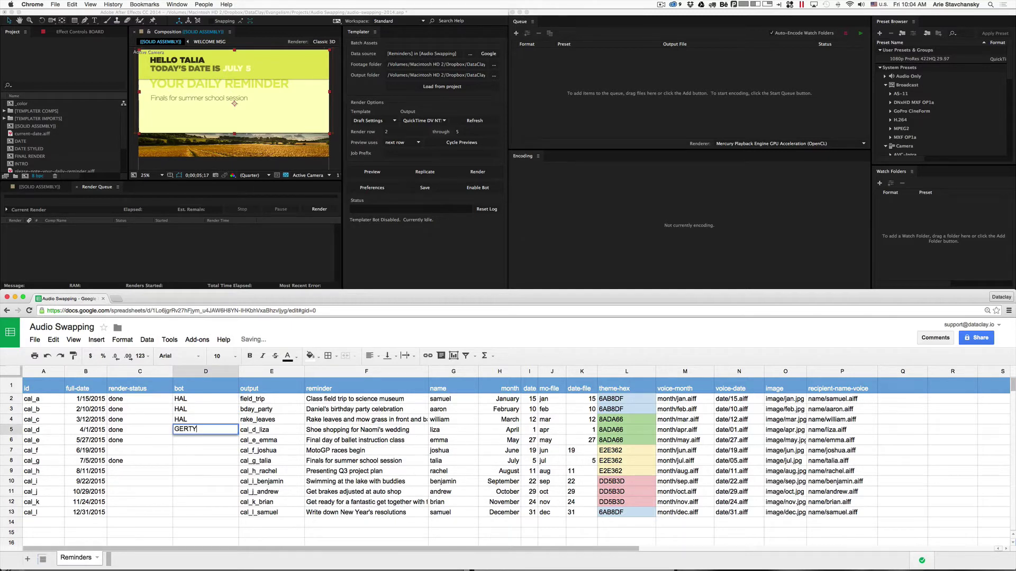
pyautogui.press('Return')
pyautogui.write('GER')
pyautogui.press('Return')
pyautogui.write('GERY')
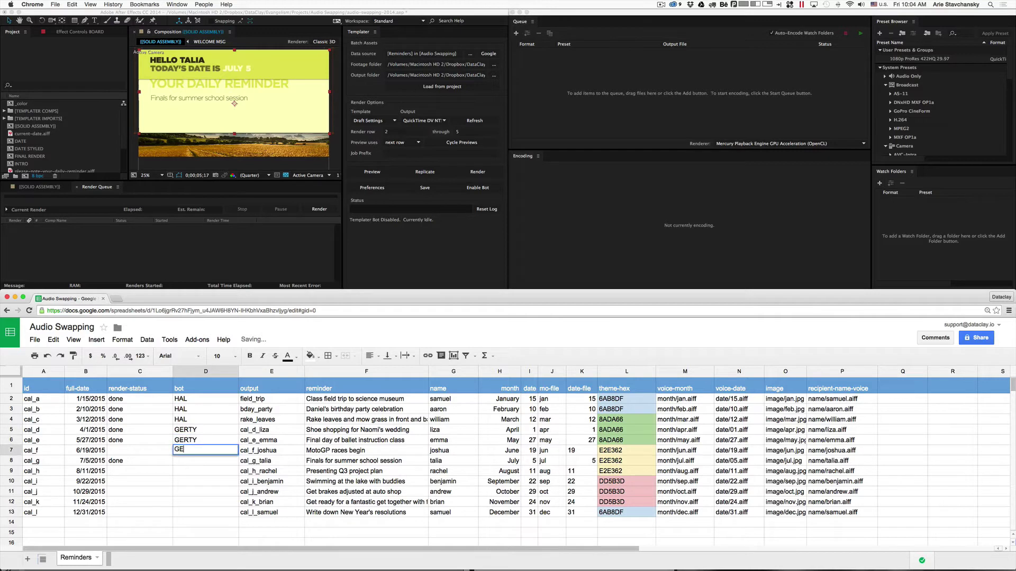
pyautogui.write('Y')
pyautogui.press('Return')
pyautogui.write('HAL')
pyautogui.press('Return')
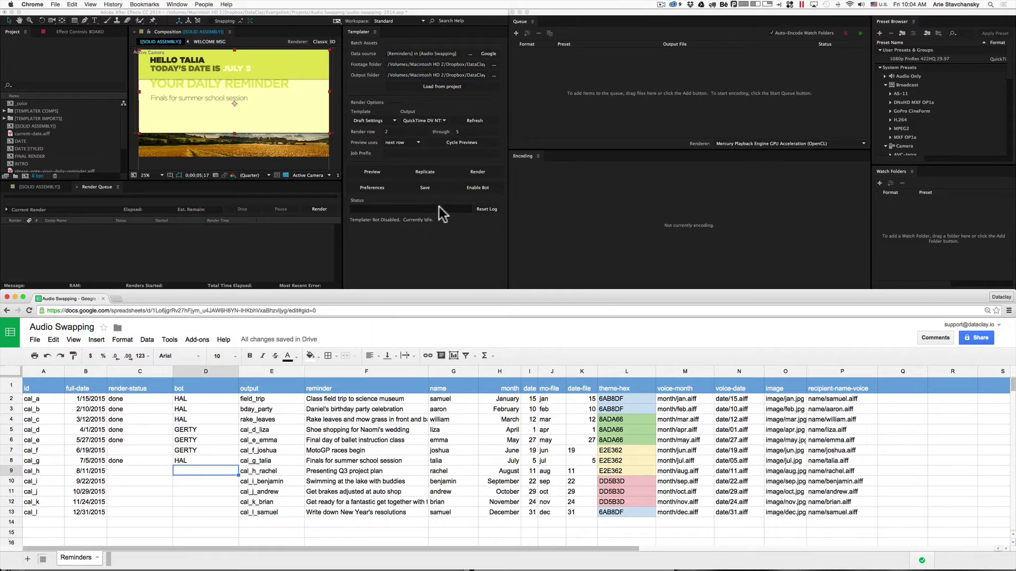
# Step: Enable the Templater bot in After Effects on both the Mac and the Windows machine
pyautogui.click(475, 186)
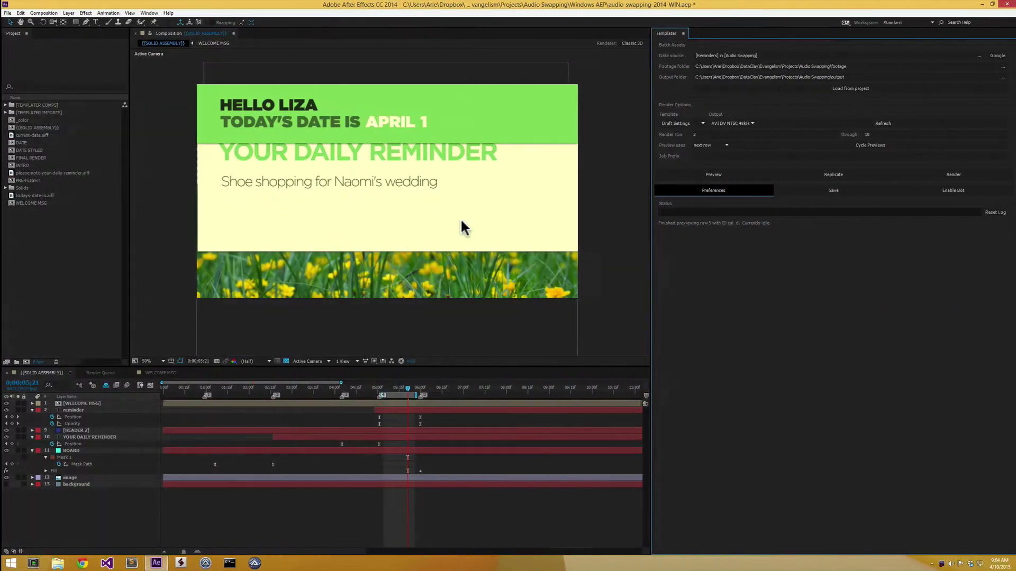
pyautogui.click(929, 189)
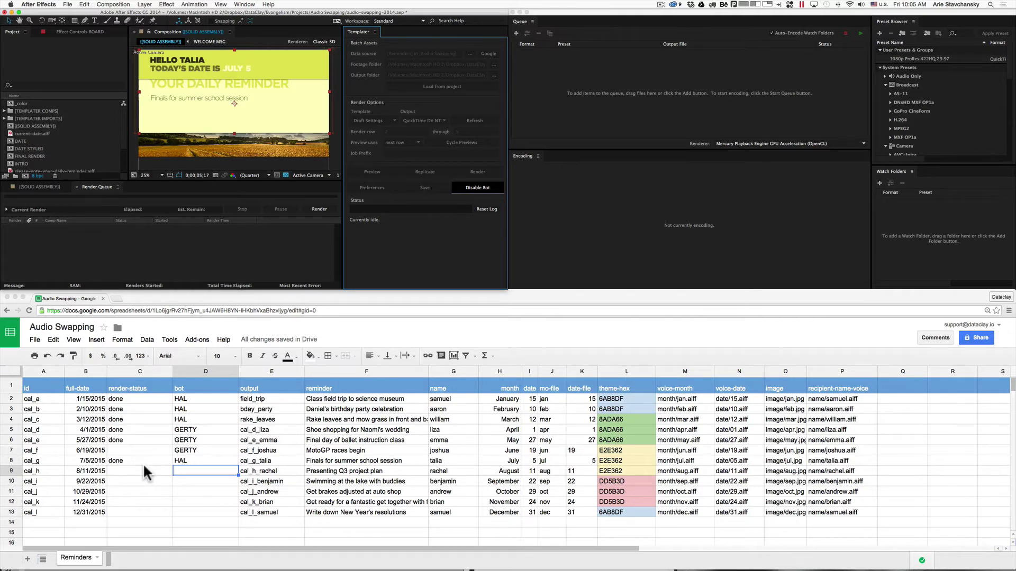
# Step: In the spreadsheet, set render-status to ready for cal_a and fill that value down through cal_g
pyautogui.click(119, 398)
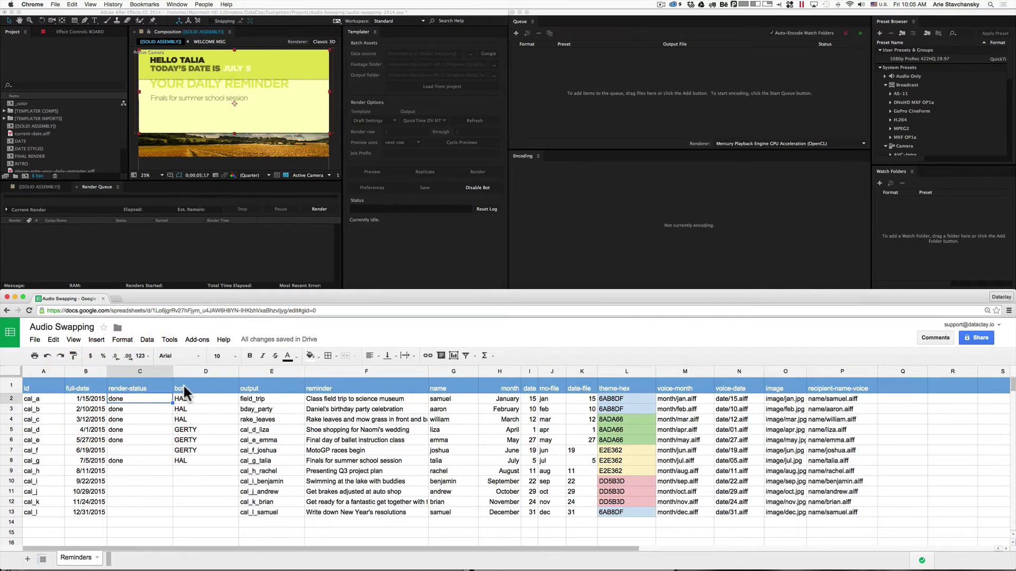
pyautogui.click(129, 400)
pyautogui.write('ready')
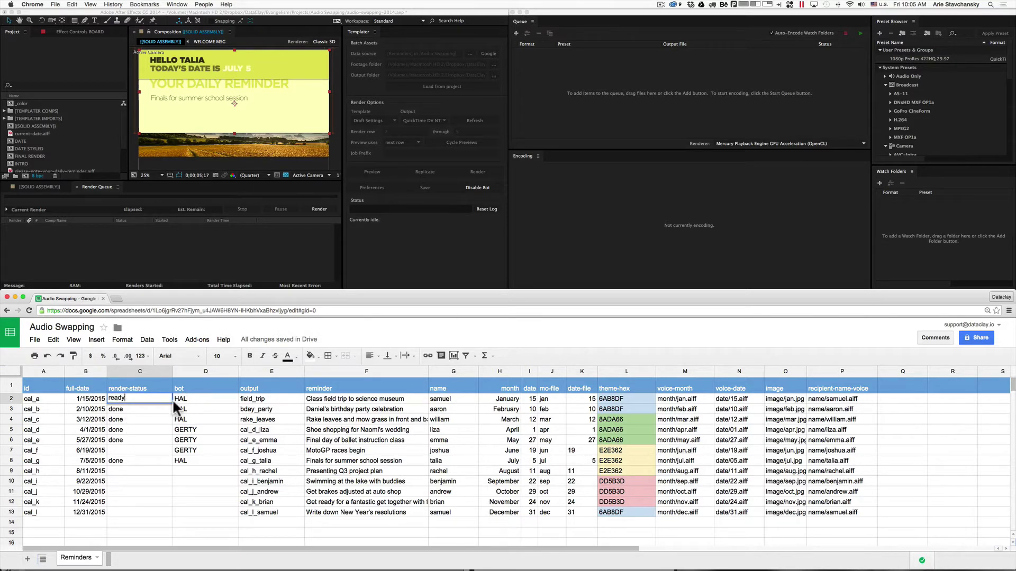
pyautogui.press('Return')
pyautogui.click(169, 399)
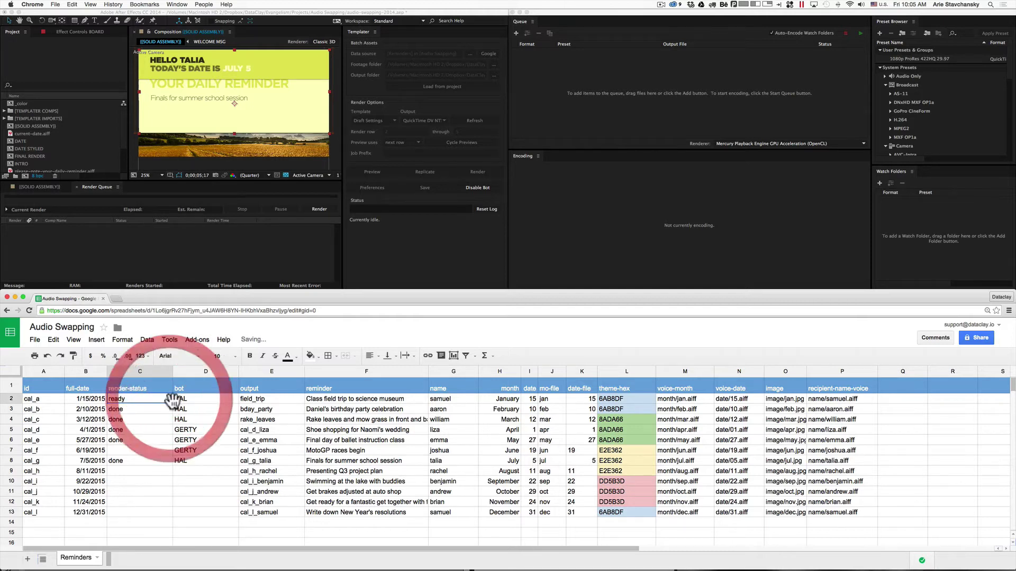
pyautogui.moveTo(172, 404); pyautogui.dragTo(167, 459)
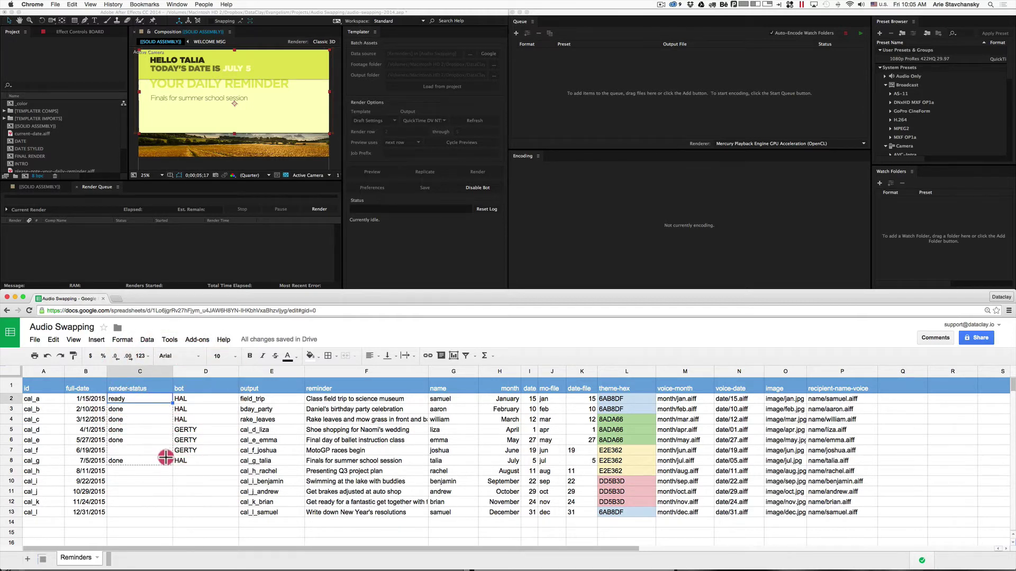
pyautogui.click(222, 502)
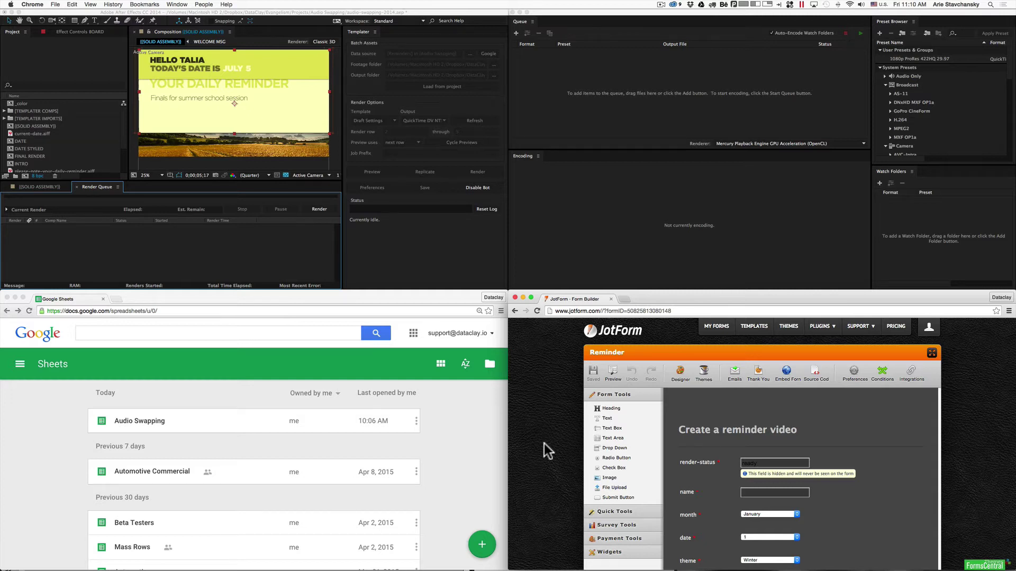
# Step: Review the fields of the Reminder form in the JotForm form builder
pyautogui.scroll(-3, 907, 526)
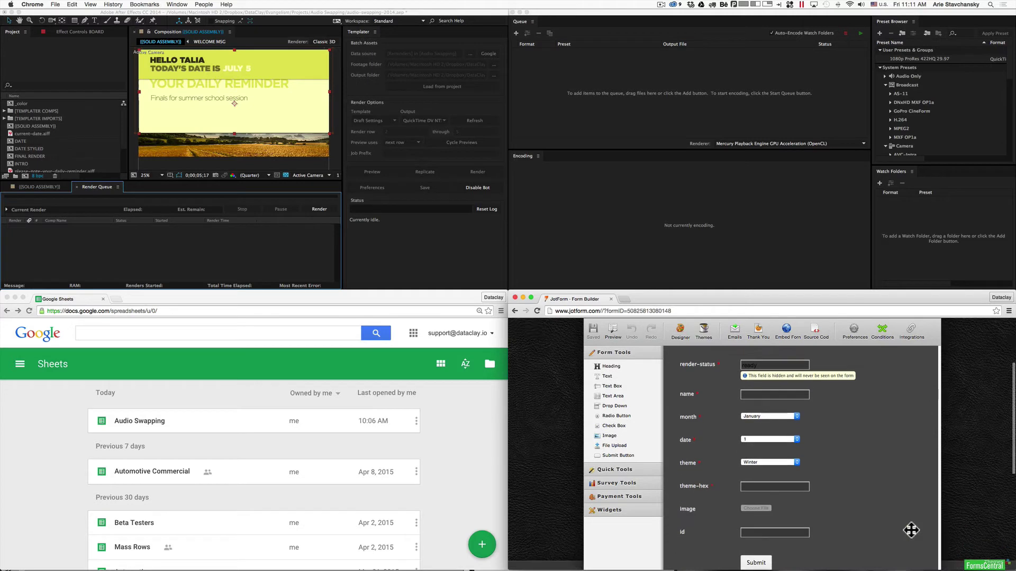
pyautogui.scroll(-2, 909, 526)
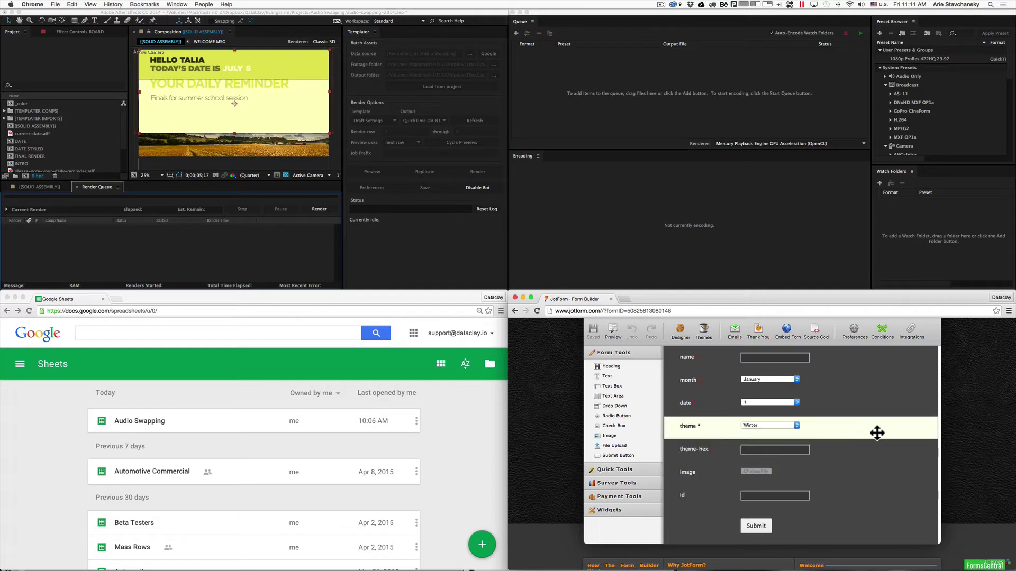
pyautogui.scroll(5, 877, 433)
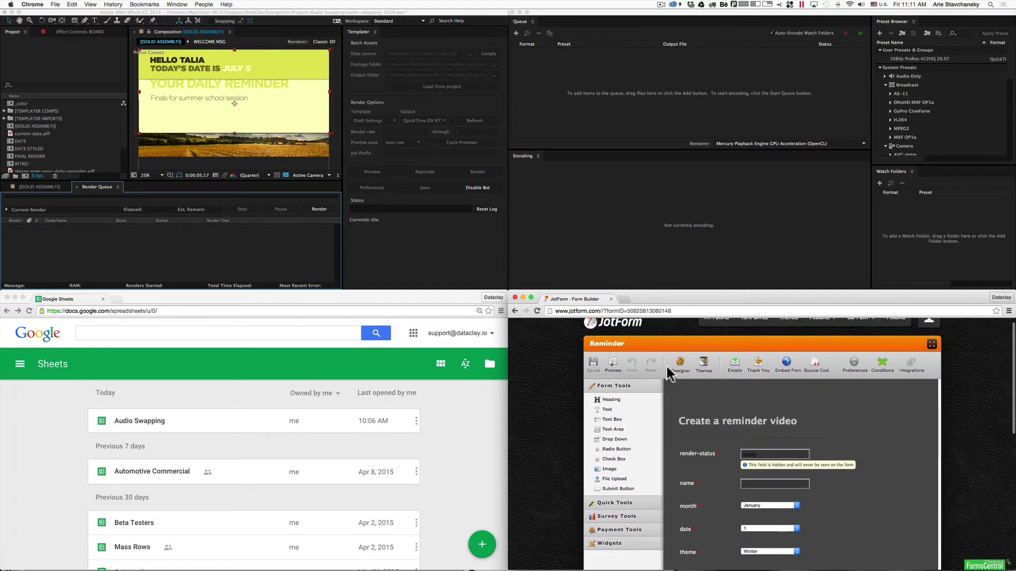
# Step: Preview the Reminder form, look through its visible fields down to the submit option, and close the preview
pyautogui.click(614, 362)
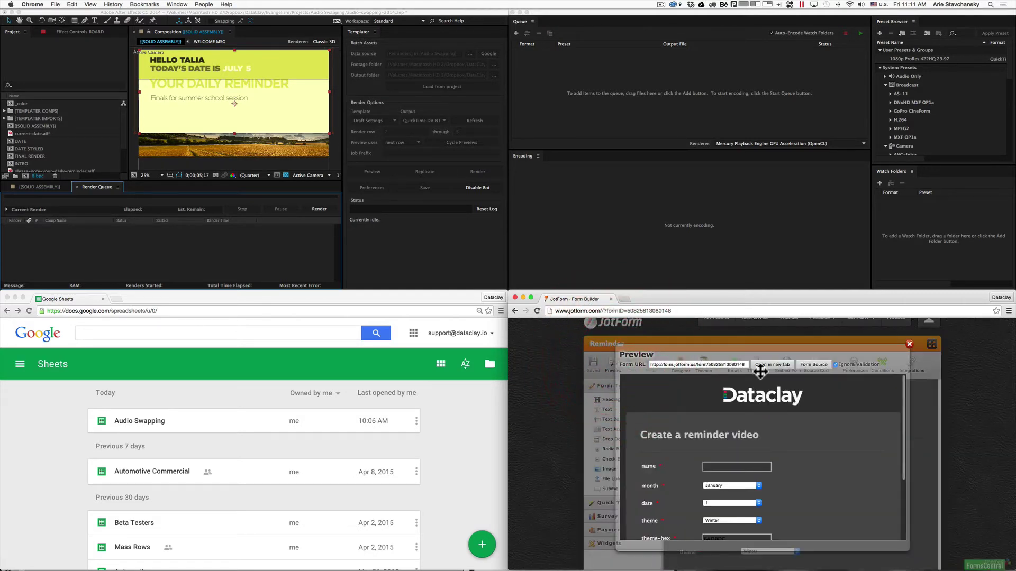
pyautogui.scroll(-4, 800, 441)
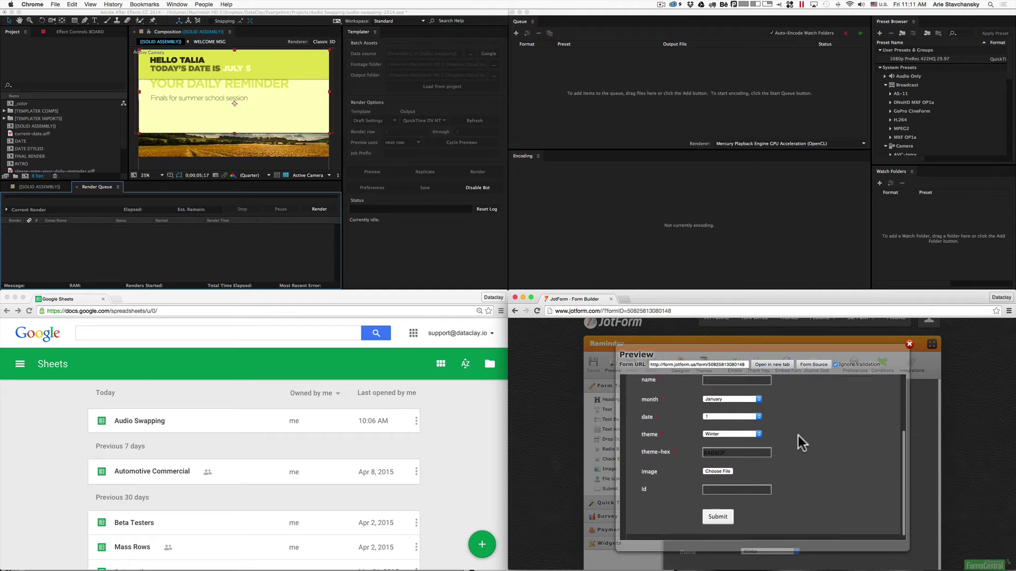
pyautogui.scroll(3, 798, 436)
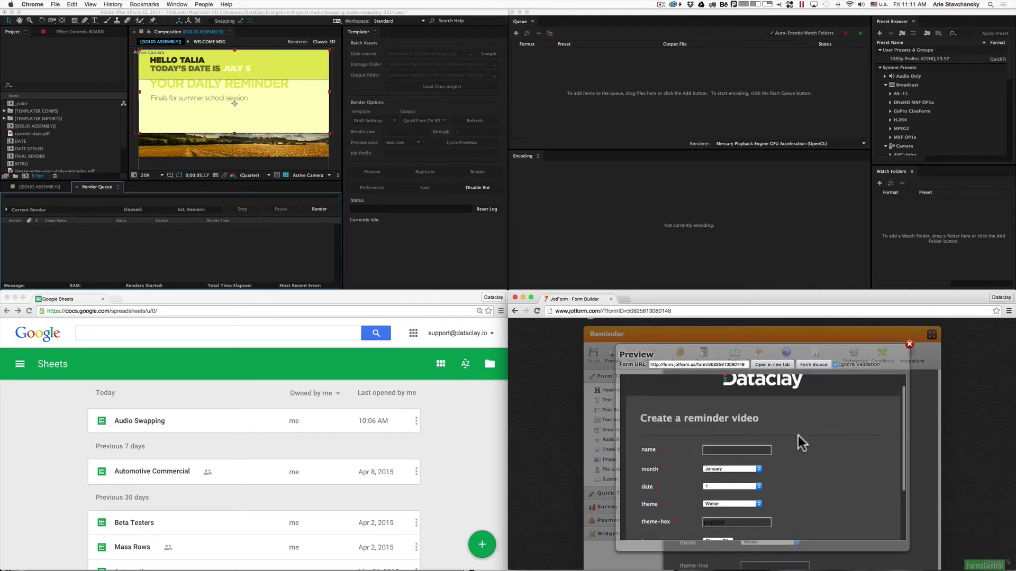
pyautogui.scroll(1, 798, 436)
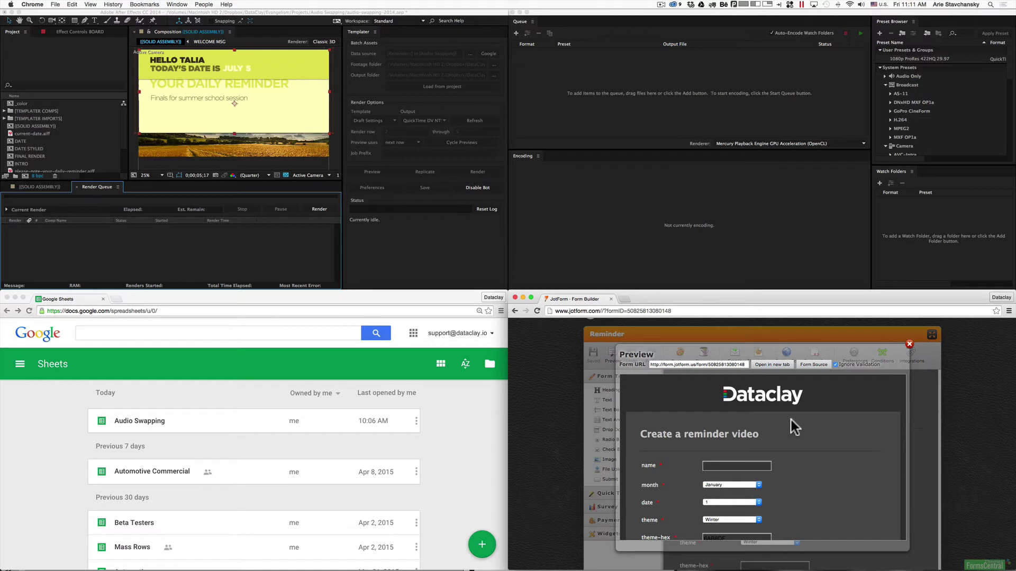
pyautogui.click(908, 344)
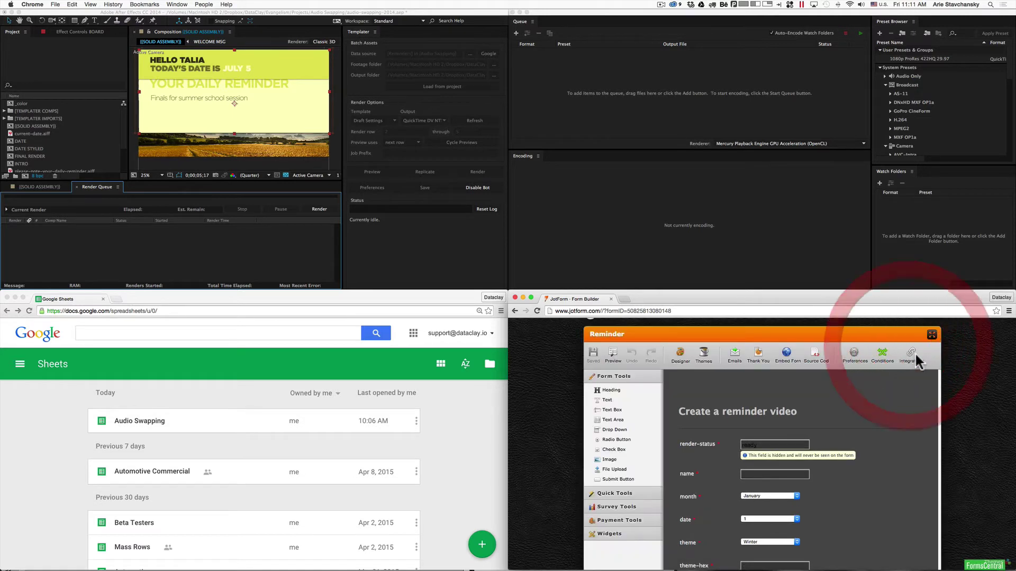
# Step: Start the Google Spreadsheets integration for the Reminder form and authorize JotForm to access the Google account
pyautogui.click(757, 447)
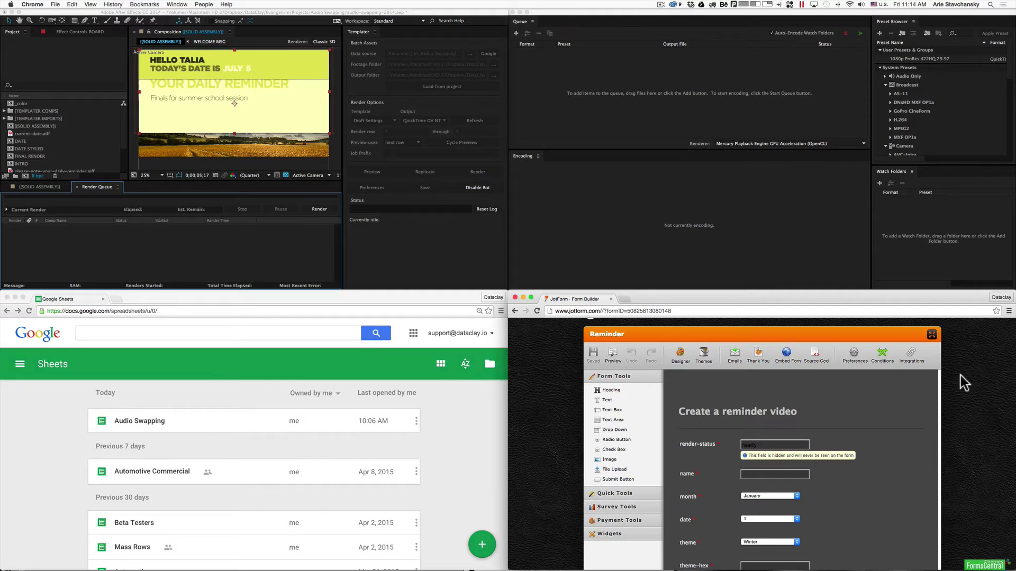
pyautogui.click(910, 357)
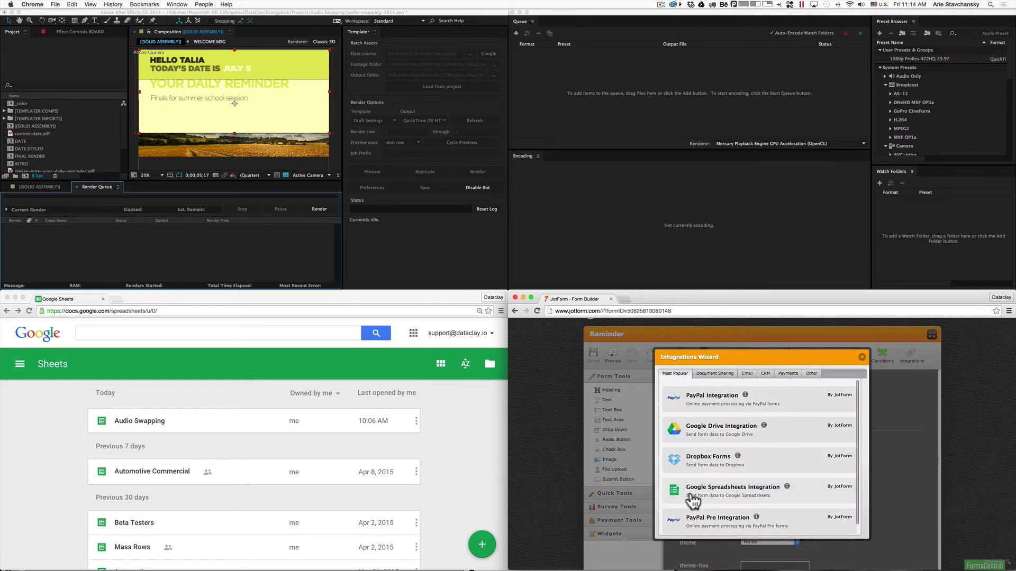
pyautogui.click(770, 497)
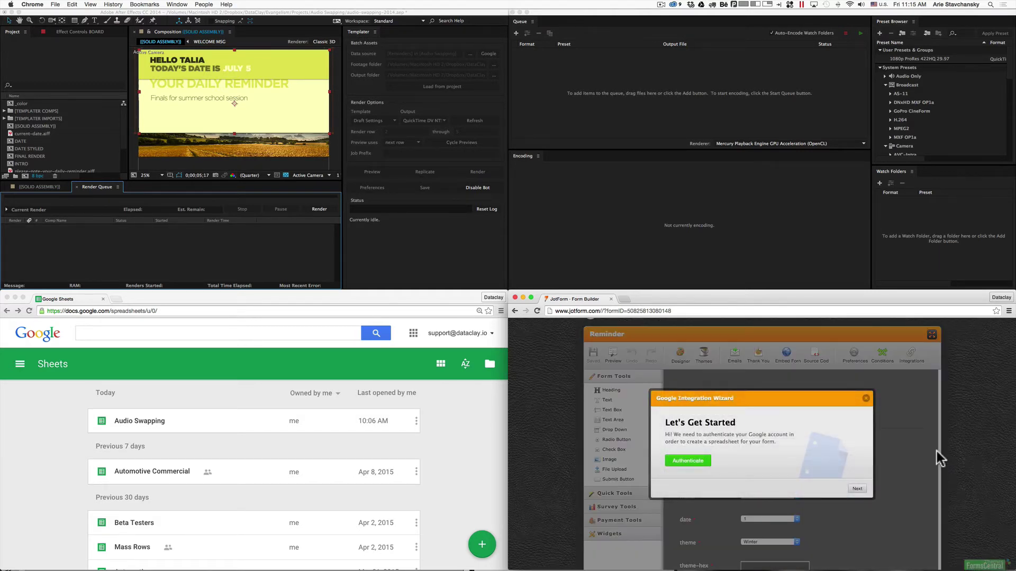
pyautogui.click(683, 462)
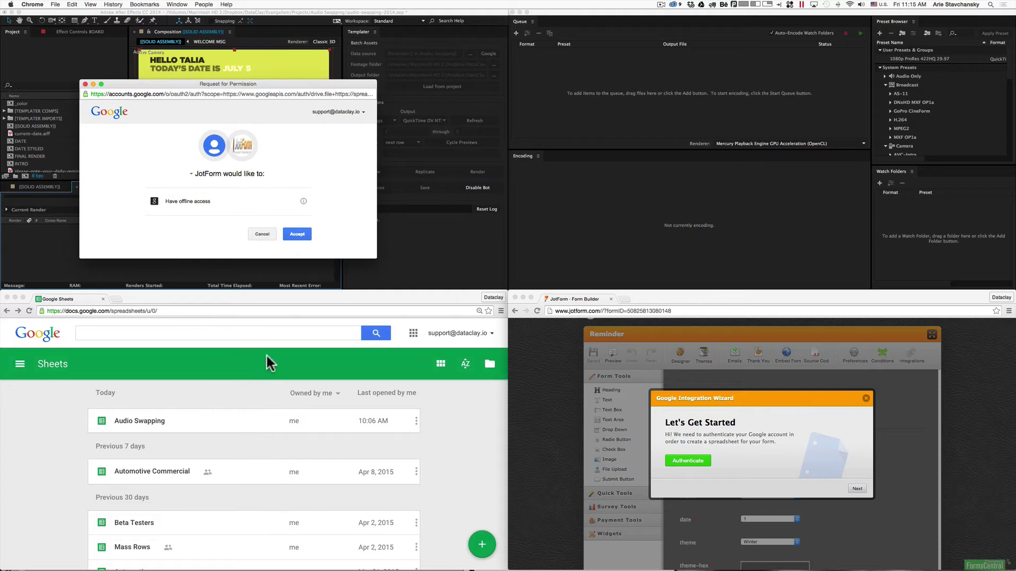
pyautogui.click(298, 234)
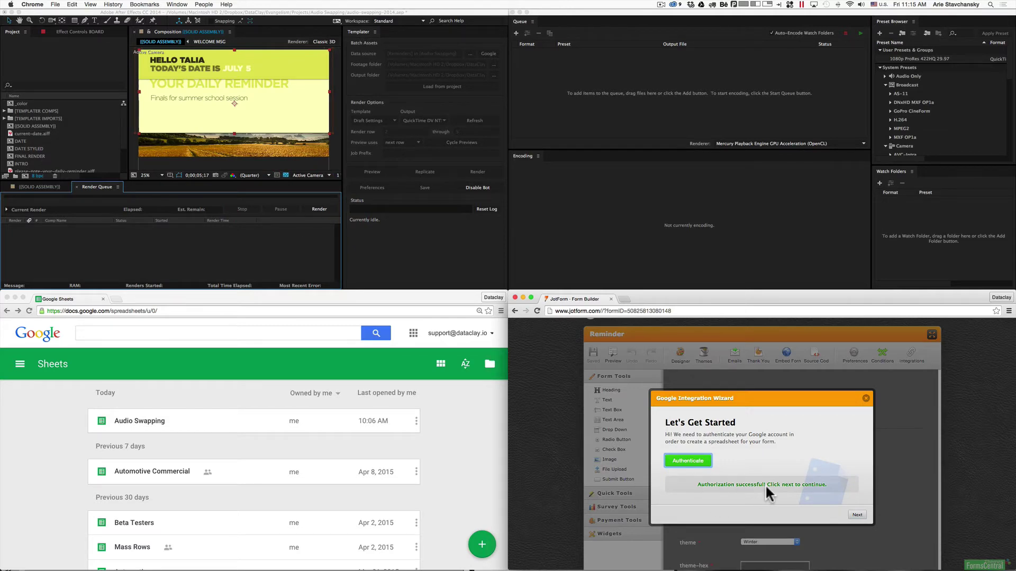
pyautogui.click(856, 515)
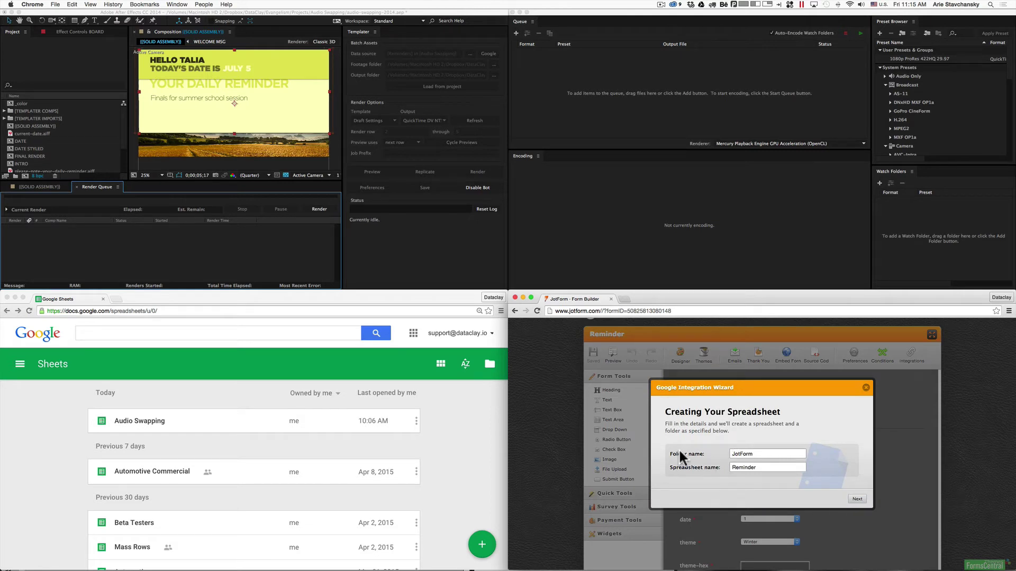
# Step: Name the integration's spreadsheet "Reminder Video Form", create it in the JotForm folder, and finish the wizard
pyautogui.click(762, 468)
pyautogui.write('Video Form')
pyautogui.click(857, 499)
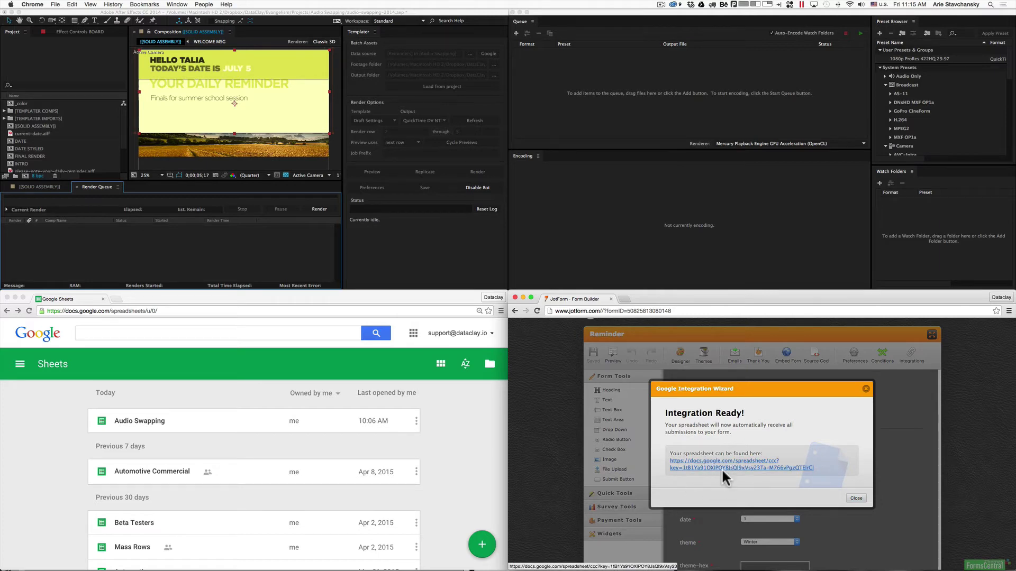
pyautogui.click(856, 498)
# Step: Reload the Google Sheets file list and open the Reminder Video Form spreadsheet
pyautogui.click(465, 424)
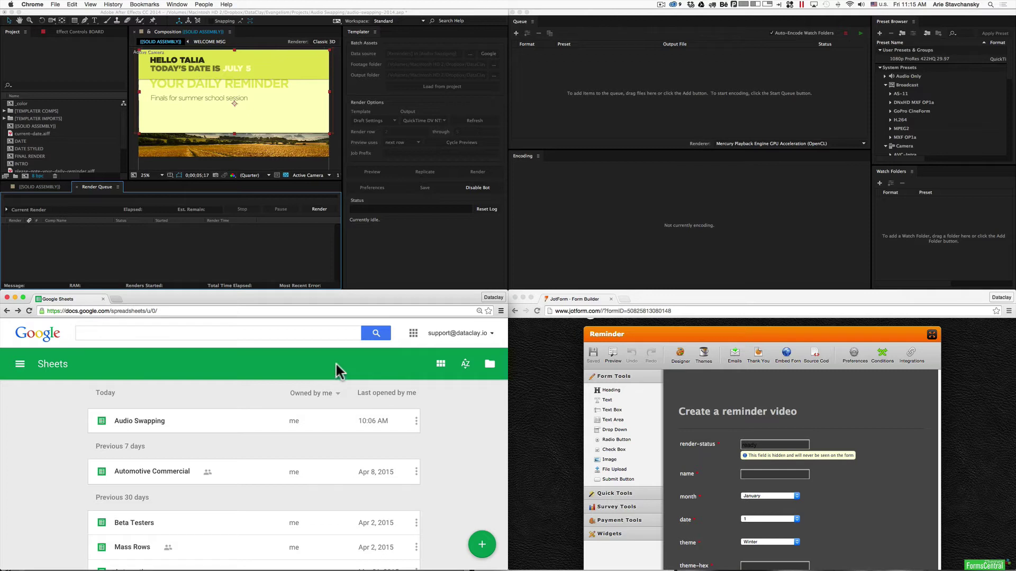
pyautogui.click(29, 310)
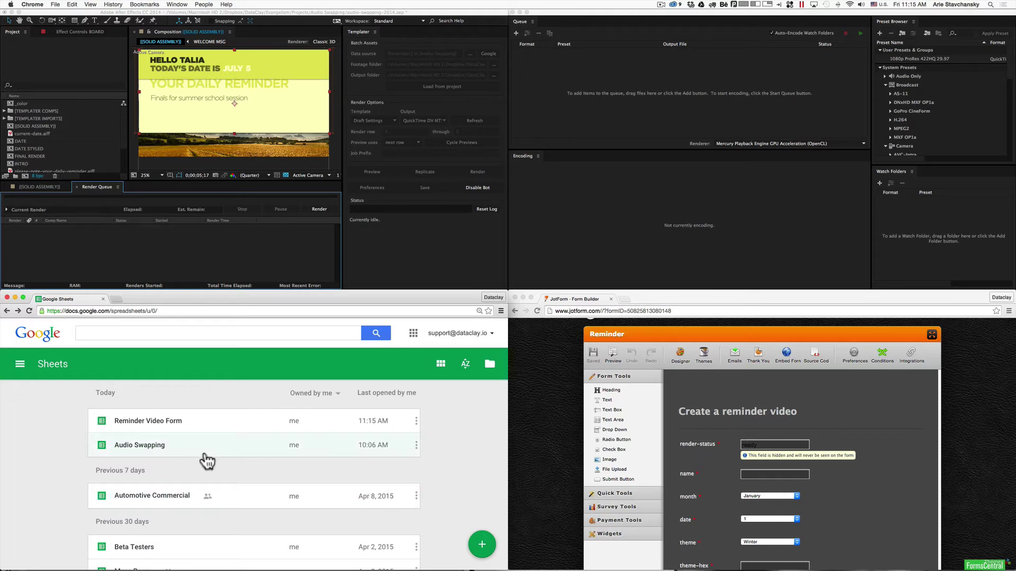
pyautogui.click(169, 426)
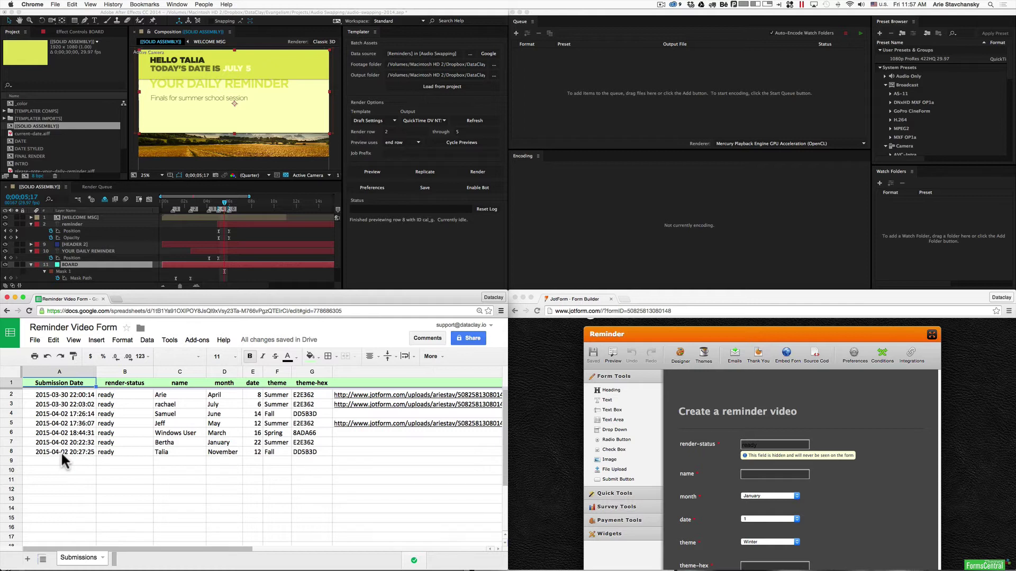
# Step: Set render-status to done for the first submission in row 2 and fill that value down through row 8
pyautogui.click(120, 393)
pyautogui.write('done')
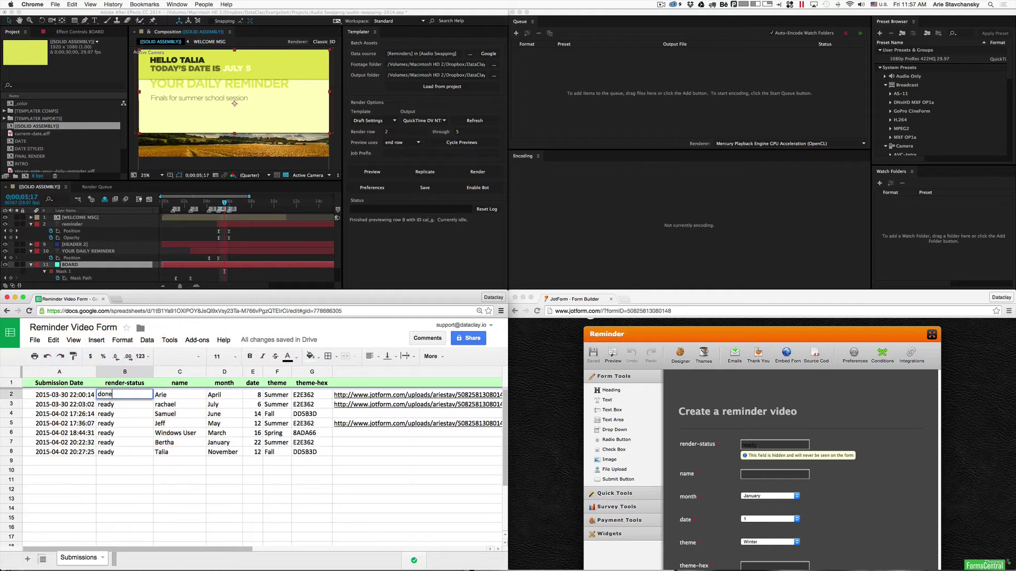
pyautogui.press('Return')
pyautogui.click(135, 395)
pyautogui.moveTo(153, 398); pyautogui.dragTo(150, 449)
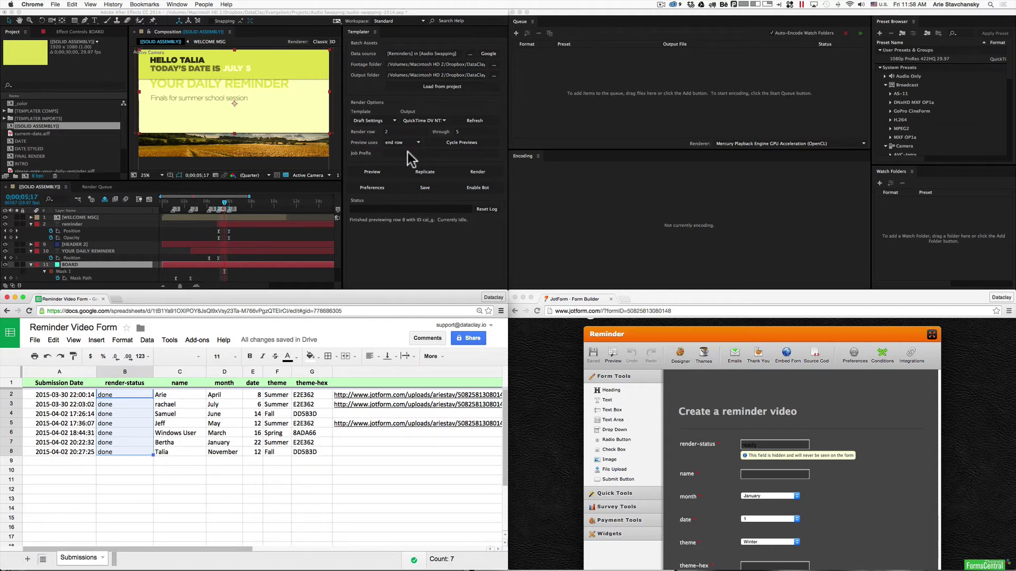
# Step: Clear the bot name in the Templater preferences in After Effects and save the preferences
pyautogui.click(374, 186)
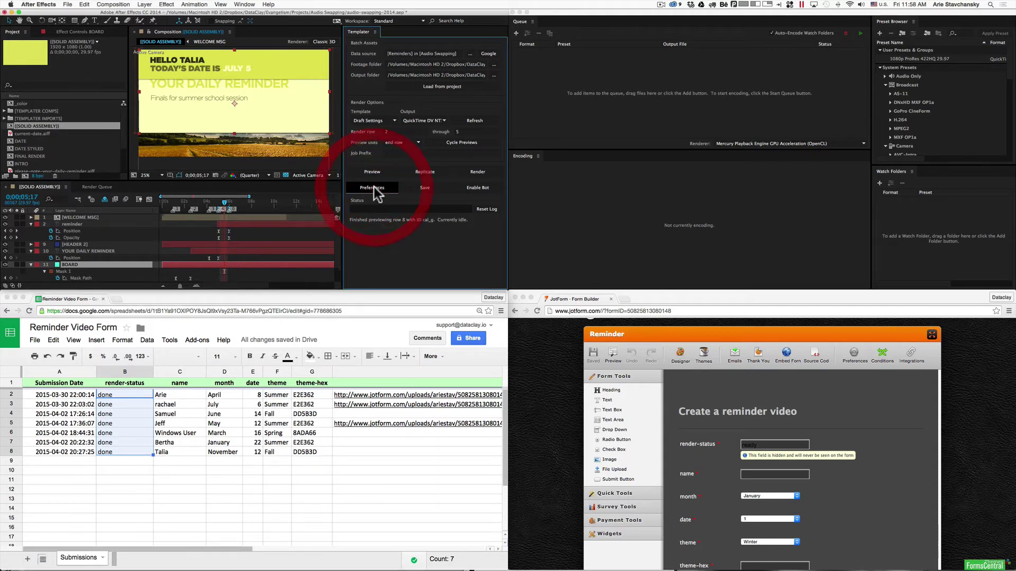
pyautogui.moveTo(426, 165); pyautogui.dragTo(209, 135)
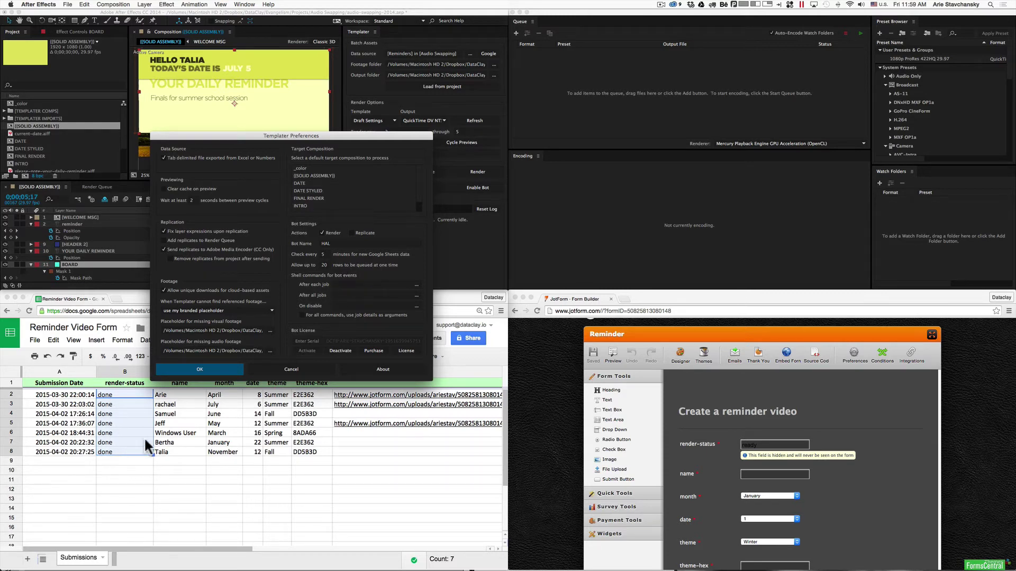
pyautogui.doubleClick(326, 244)
pyautogui.press('BackSpace')
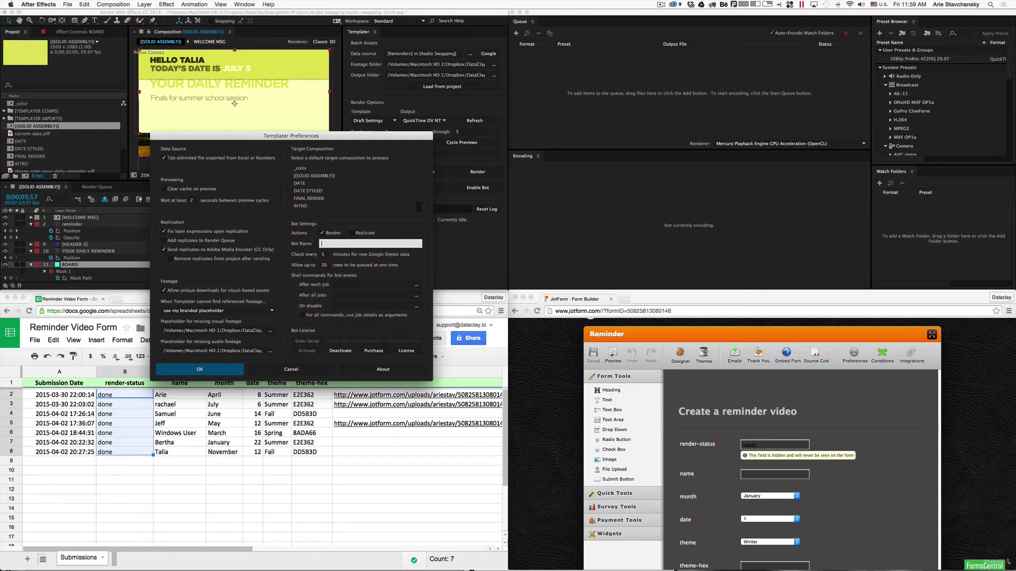
pyautogui.click(201, 369)
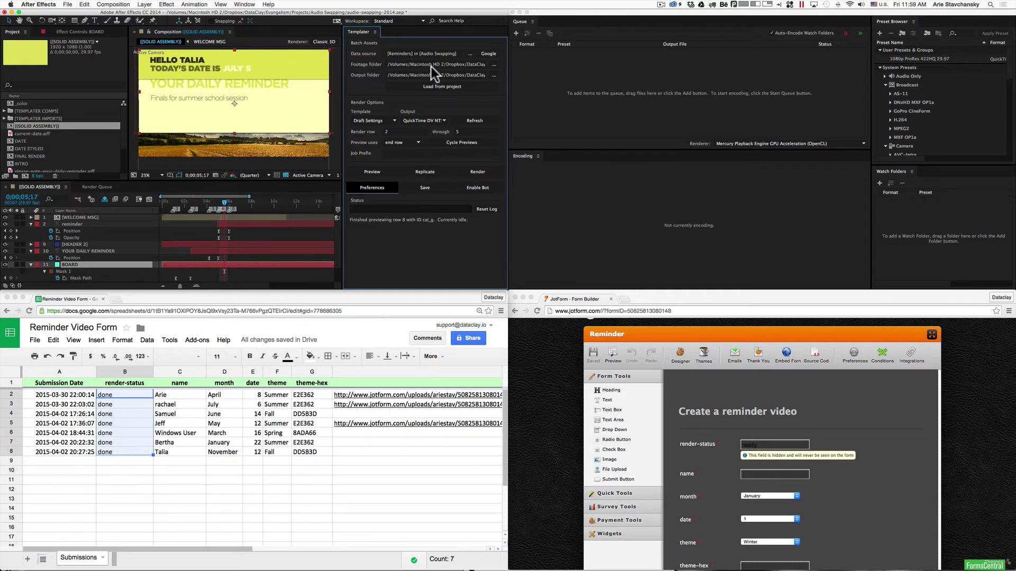
# Step: Set Templater's data source to the Submissions worksheet of the Reminder Video Form Google Sheet and enable the bot
pyautogui.click(486, 54)
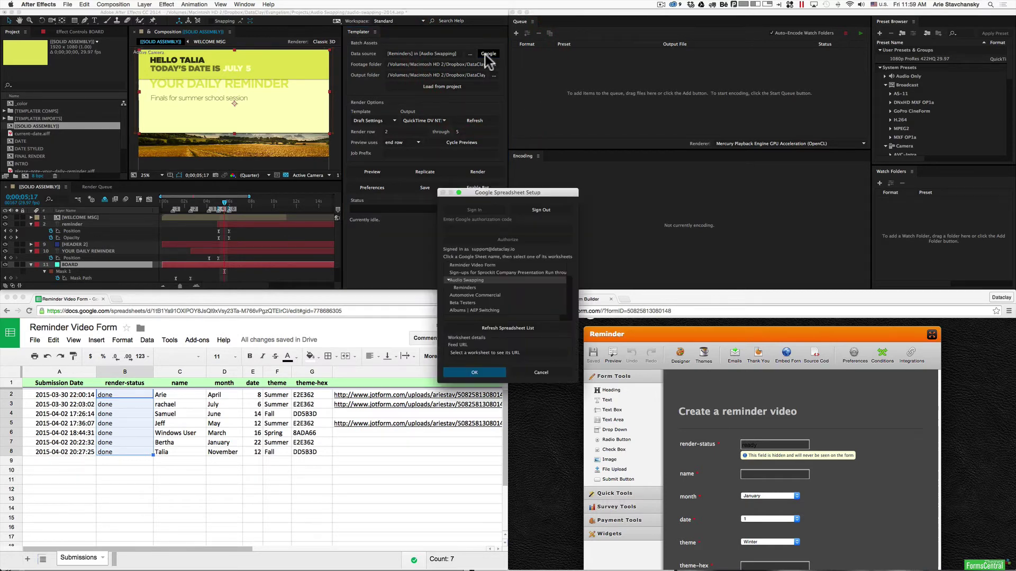
pyautogui.click(461, 265)
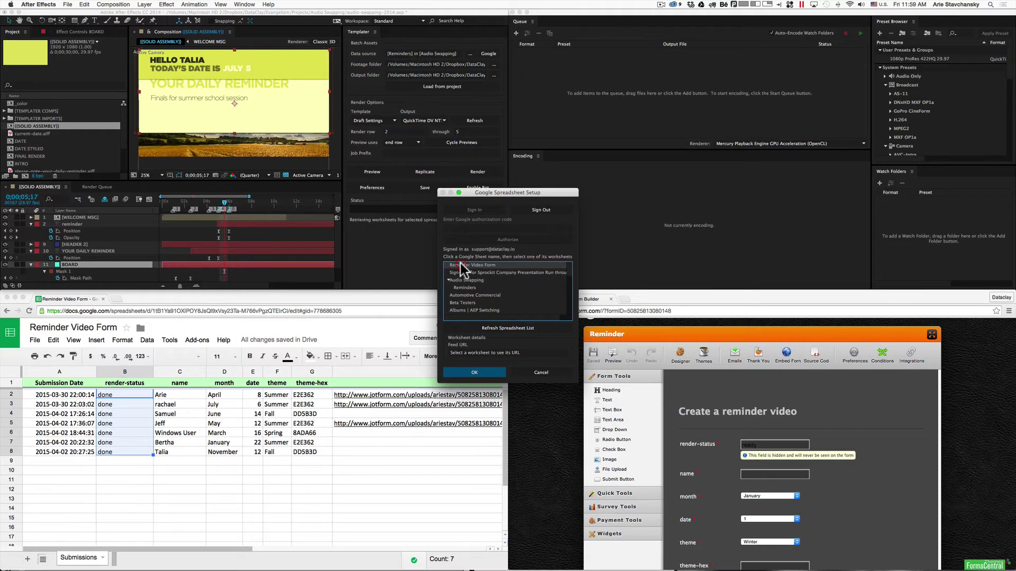
pyautogui.click(457, 272)
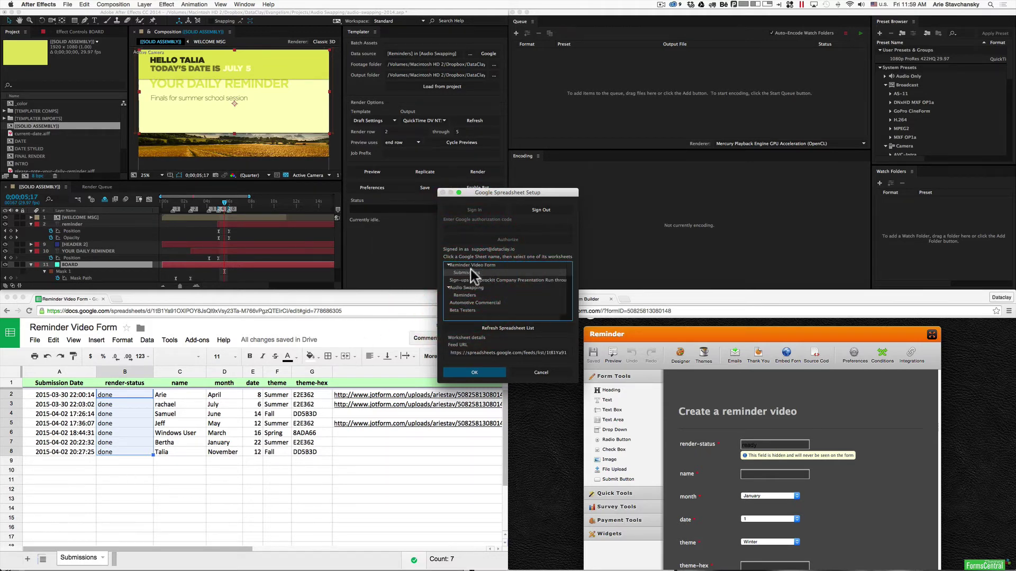
pyautogui.click(476, 373)
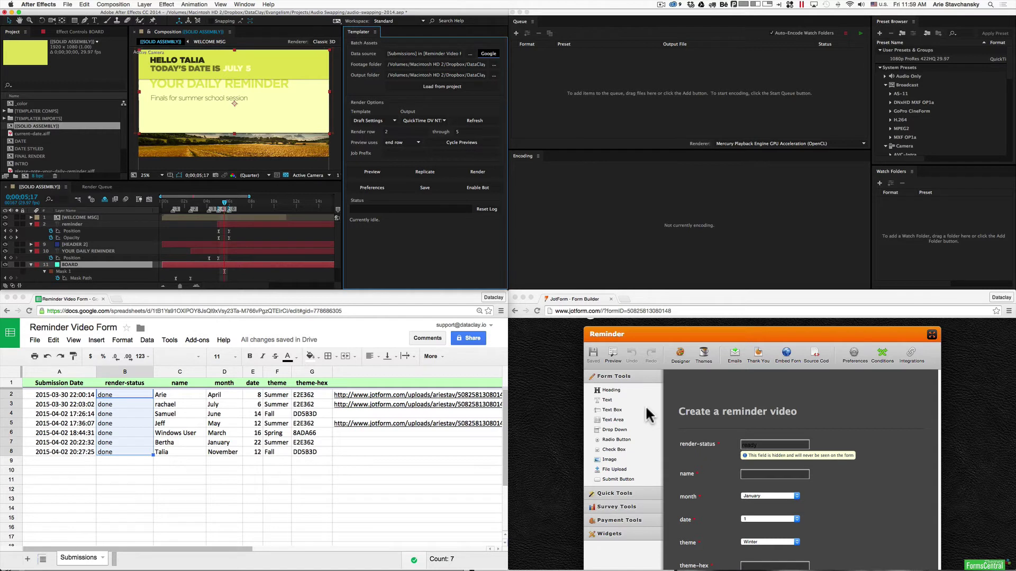
pyautogui.click(474, 188)
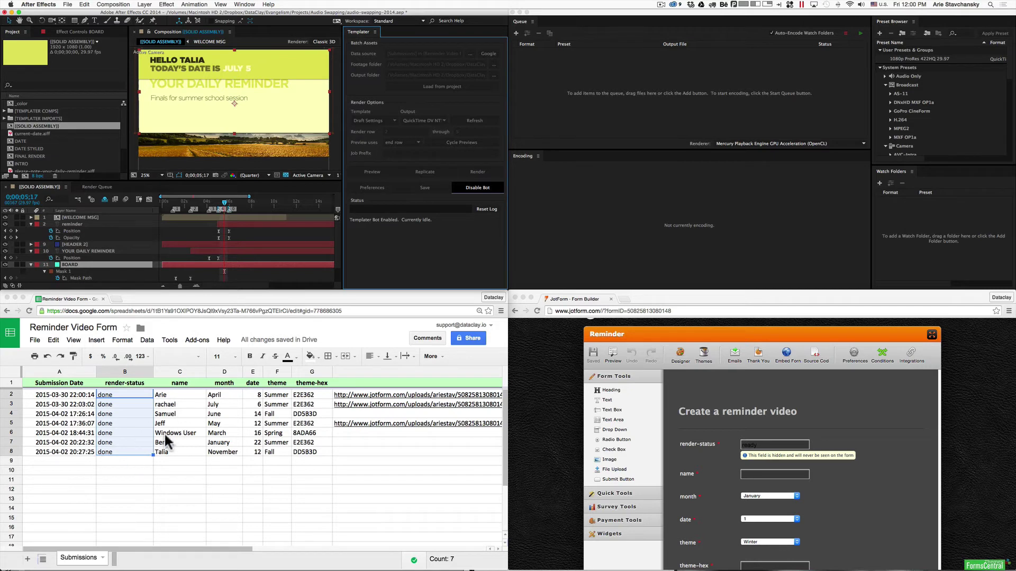
# Step: Preview the Reminder form in JotForm and open it in a new browser tab, showing its entry fields
pyautogui.click(614, 356)
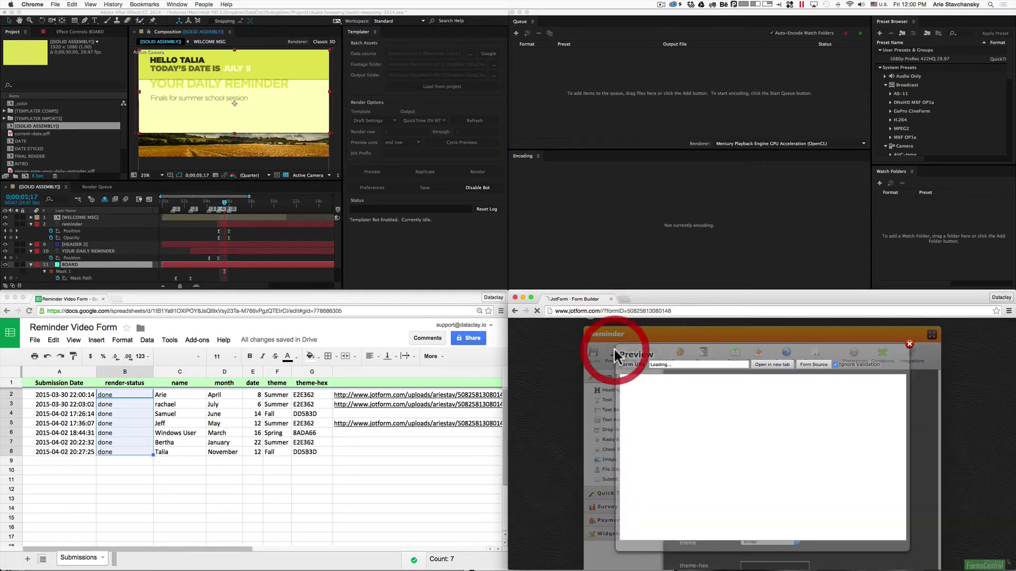
pyautogui.click(784, 365)
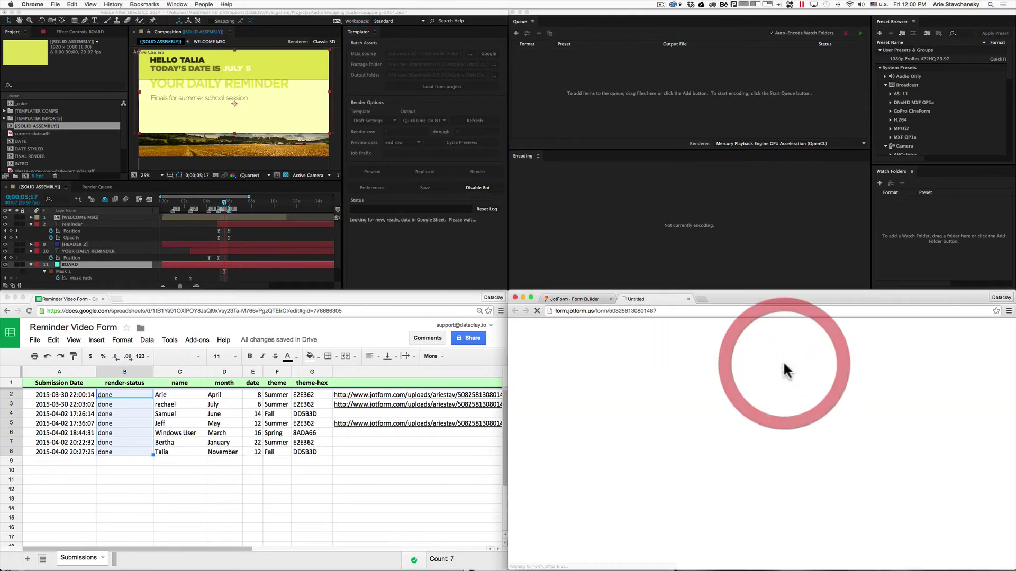
pyautogui.scroll(-2, 785, 369)
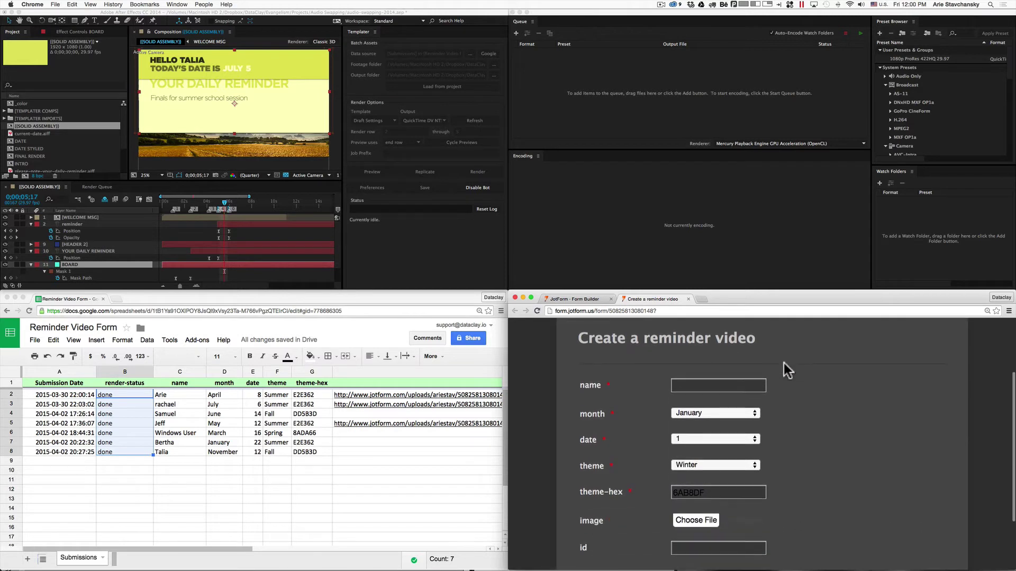
# Step: Enter the recipient's first name in the reminder video form and set the month to February and the date to 3
pyautogui.click(743, 378)
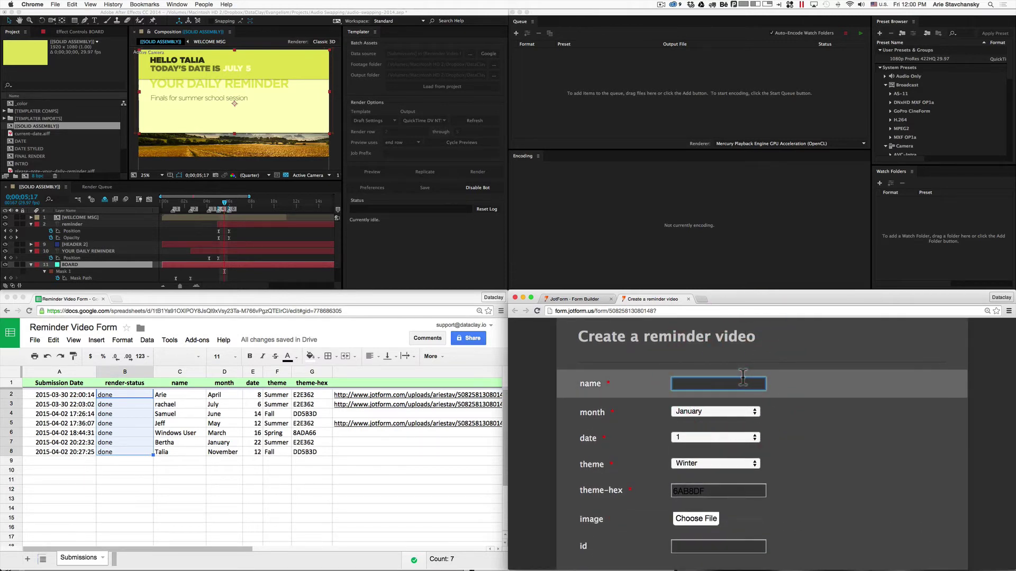
pyautogui.write('Charlie')
pyautogui.click(751, 412)
pyautogui.click(729, 422)
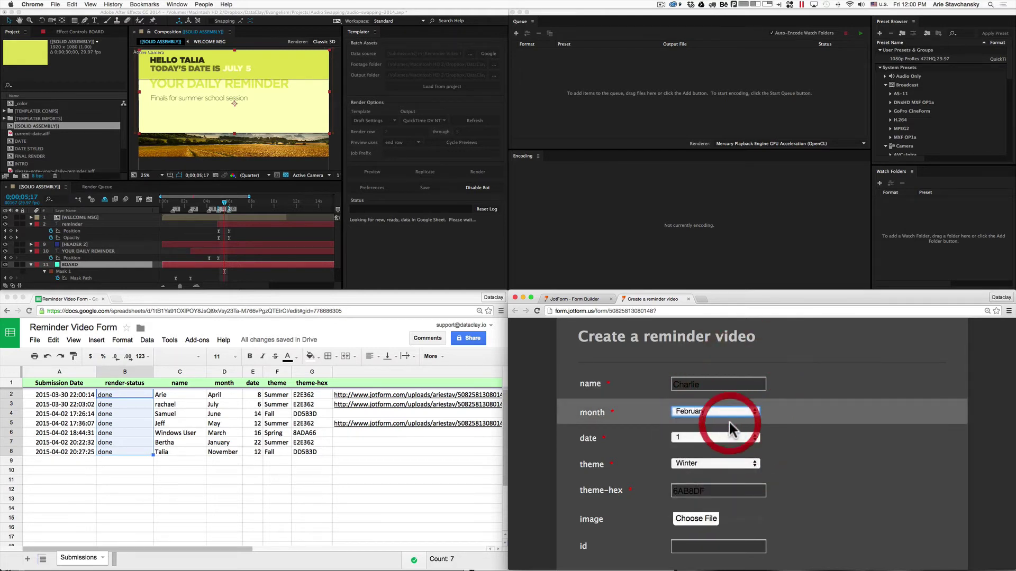
pyautogui.click(711, 437)
pyautogui.click(698, 467)
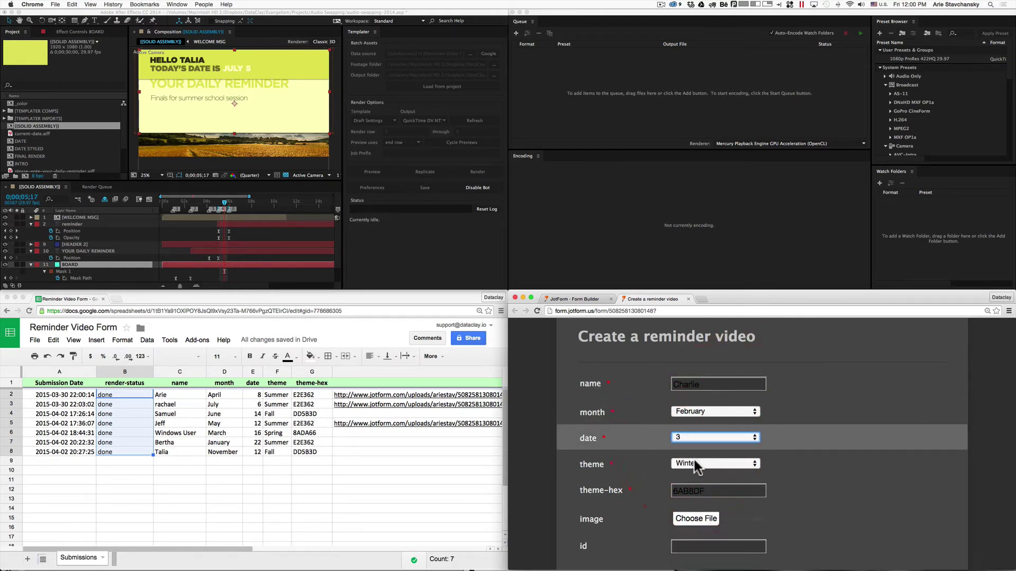
# Step: Choose the Winter theme and pick one of the Las Vegas JPEG photos on the Desktop for the form's image field
pyautogui.click(689, 465)
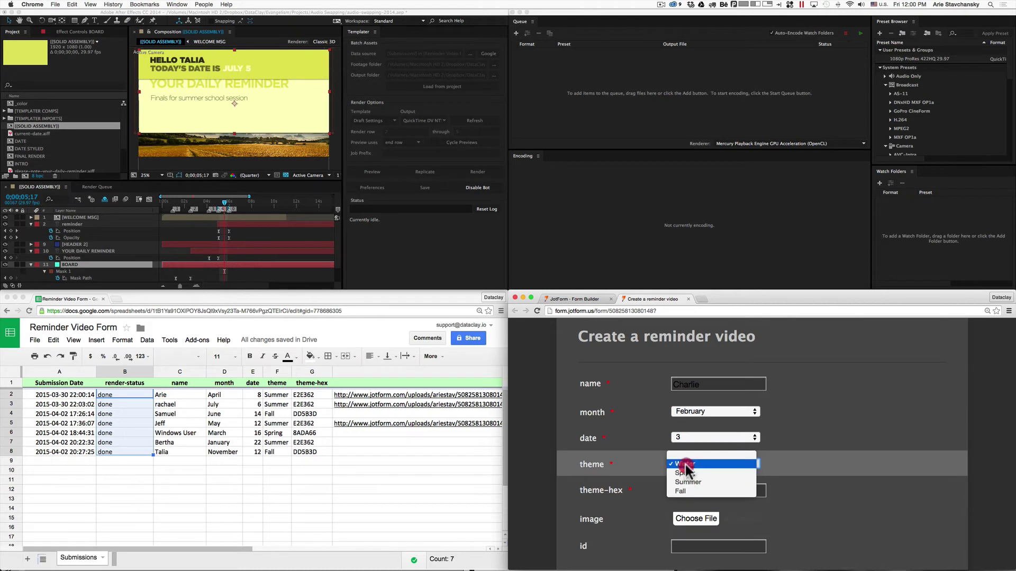
pyautogui.click(686, 465)
pyautogui.click(688, 519)
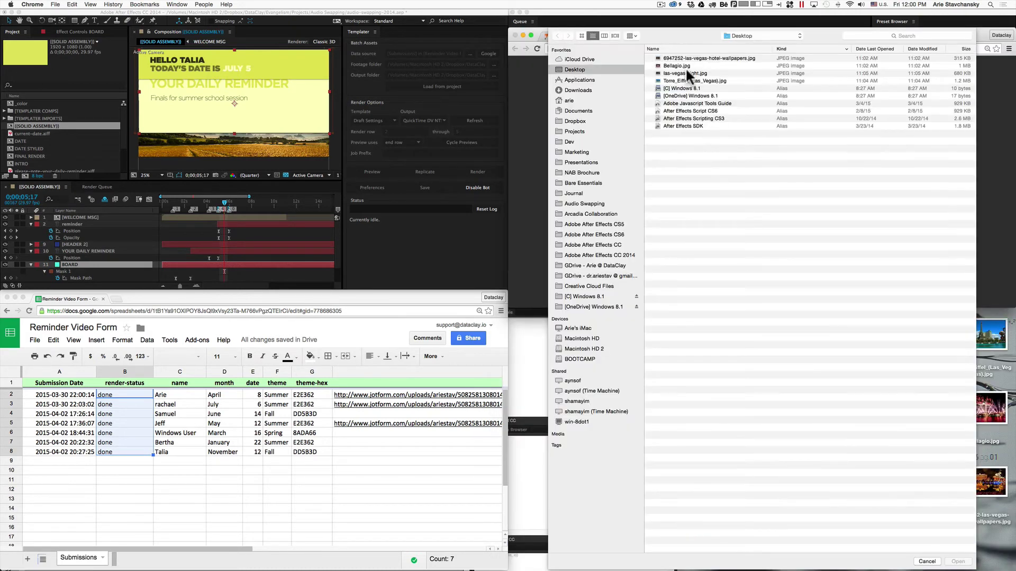
pyautogui.doubleClick(684, 68)
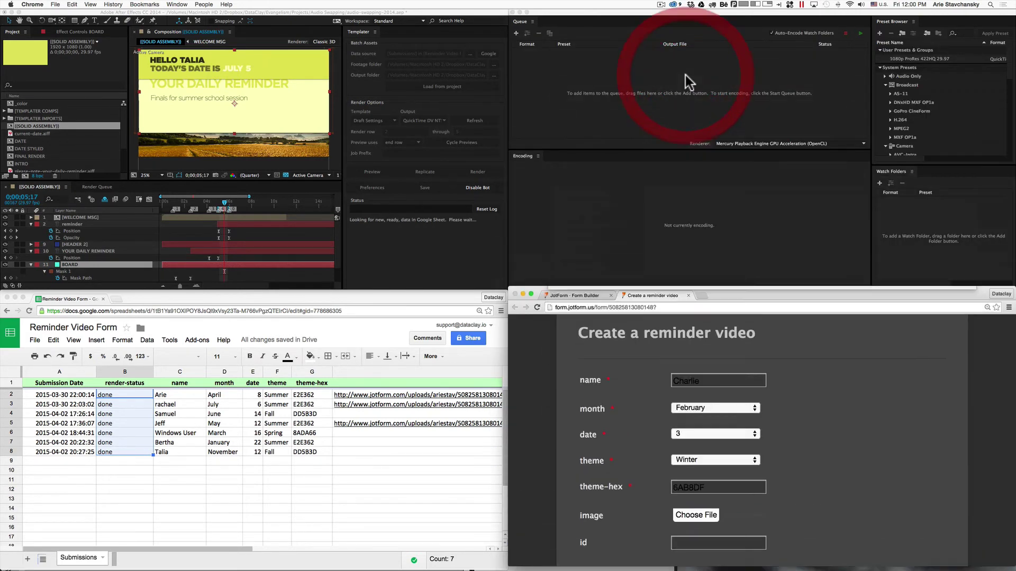
# Step: Submit the completed reminder video form and check the updated composition in After Effects
pyautogui.scroll(-3, 875, 512)
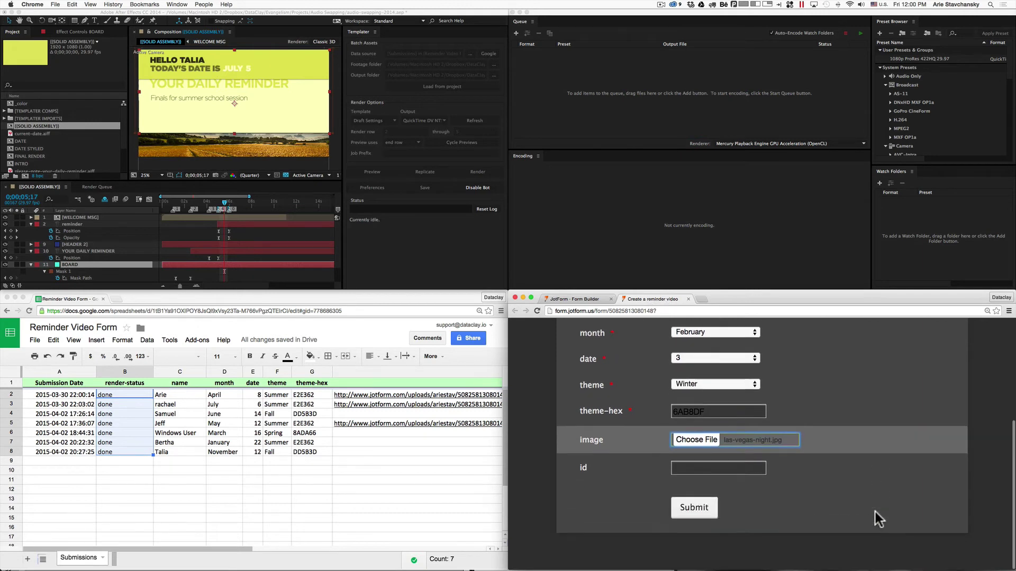
pyautogui.click(708, 513)
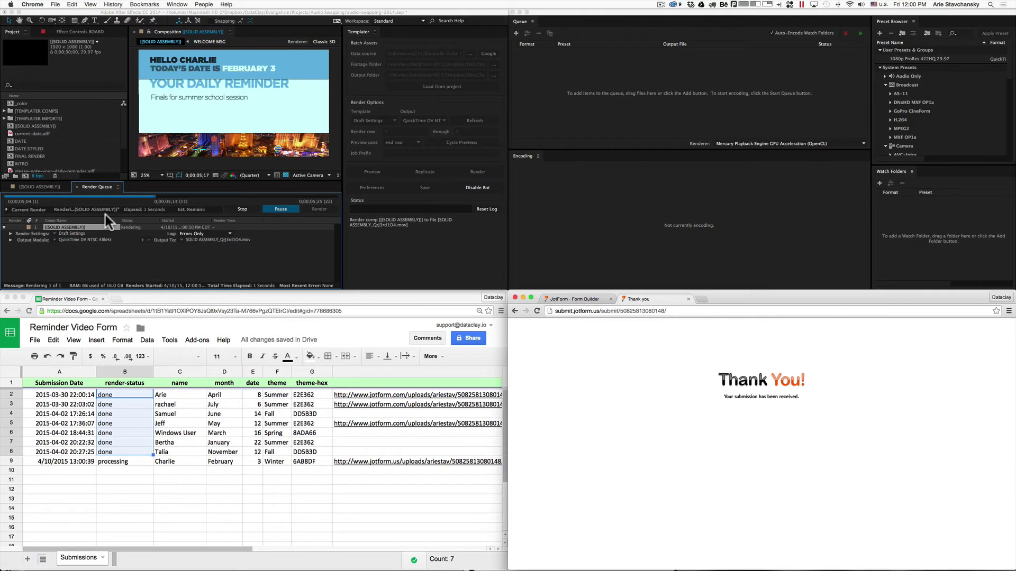
pyautogui.click(208, 69)
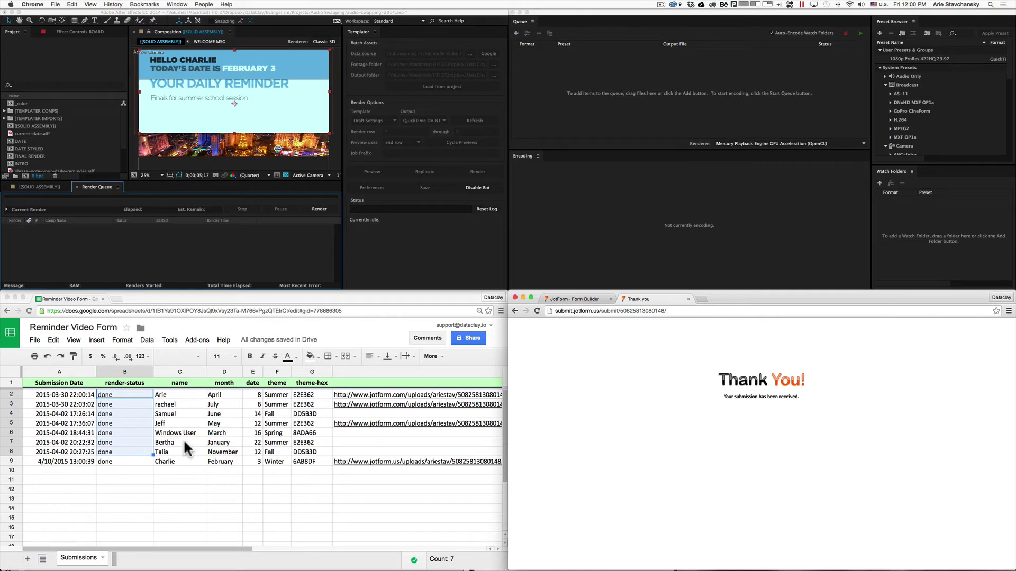
# Step: Return to the reminder form, enter another recipient's first name, and set the month to October and the date to 29
pyautogui.click(515, 311)
pyautogui.doubleClick(698, 406)
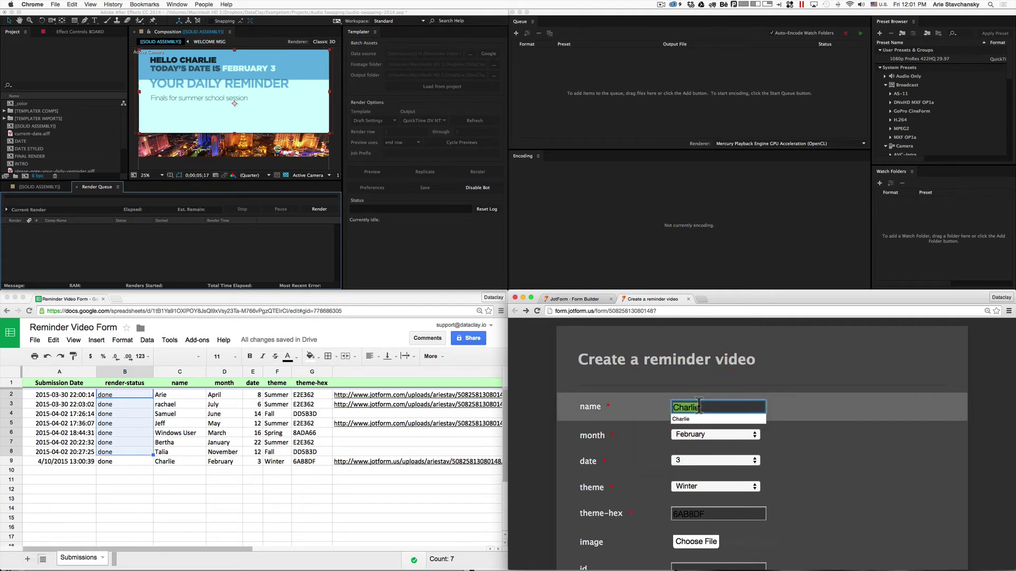
pyautogui.write('Kel')
pyautogui.click(697, 418)
pyautogui.click(691, 434)
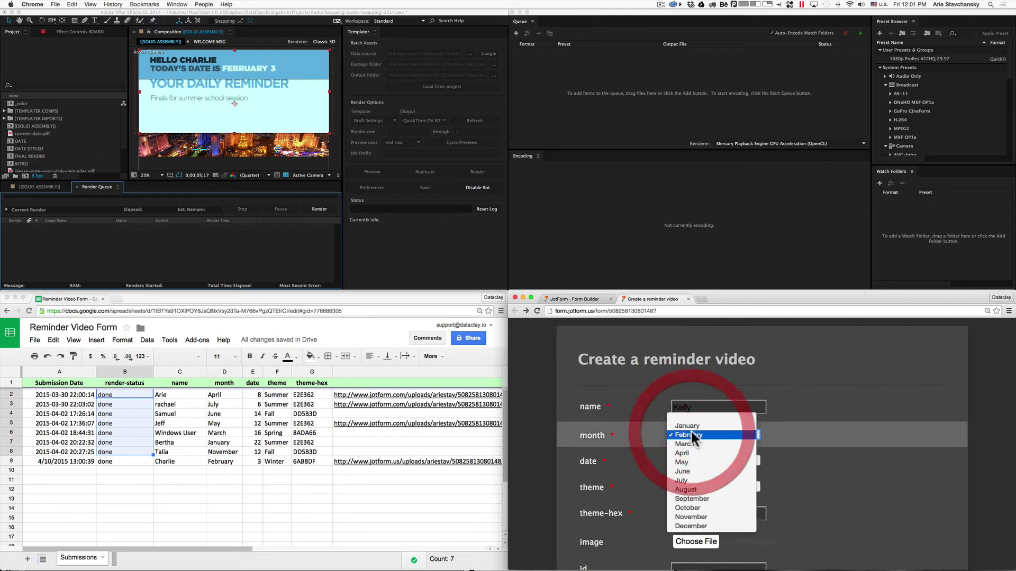
pyautogui.click(688, 507)
pyautogui.click(682, 459)
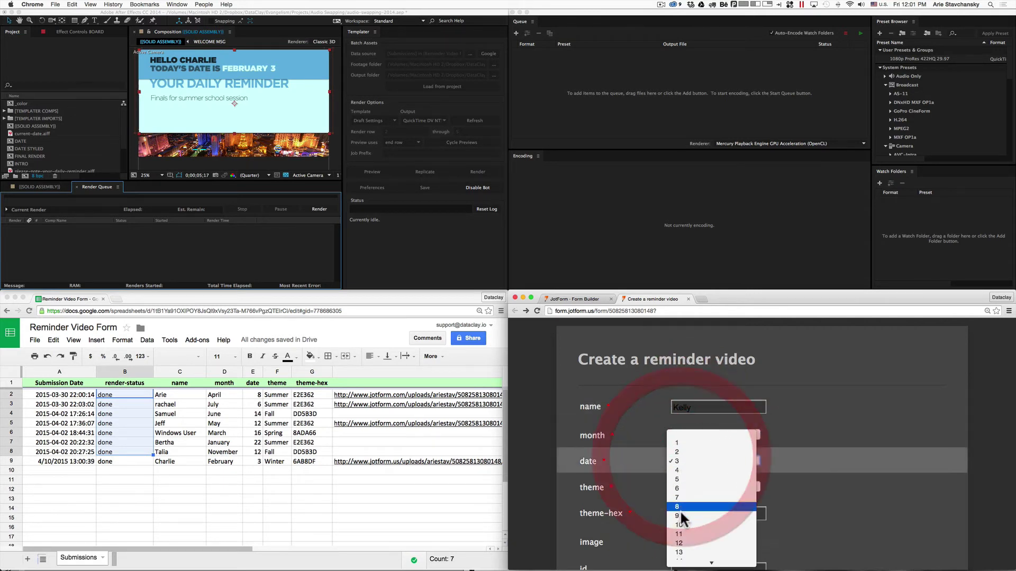
pyautogui.click(680, 543)
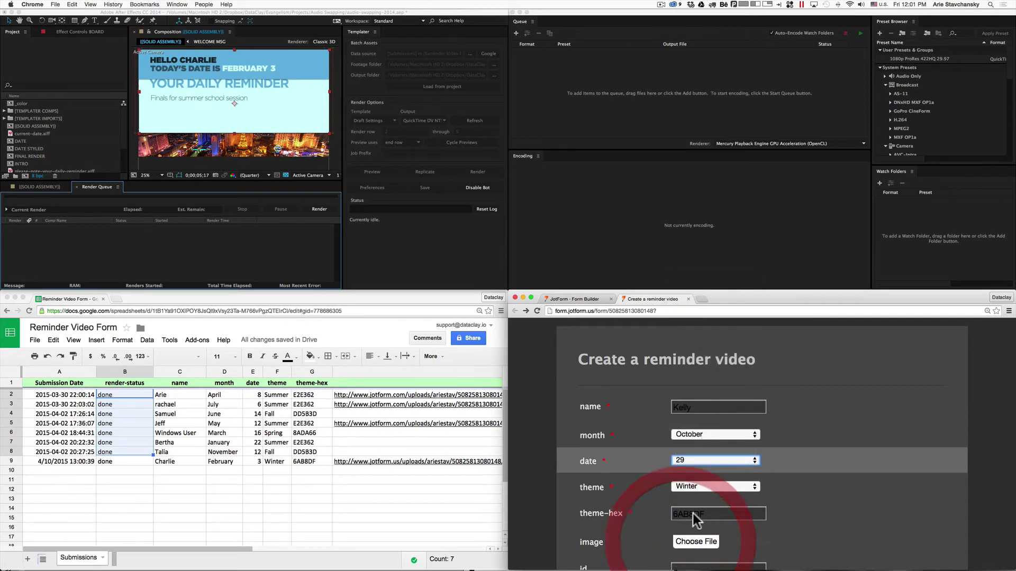
# Step: Choose the Fall theme and try to submit the form with the Torre_Eiffel_(Las_Vegas).jpg photo as its image
pyautogui.click(699, 487)
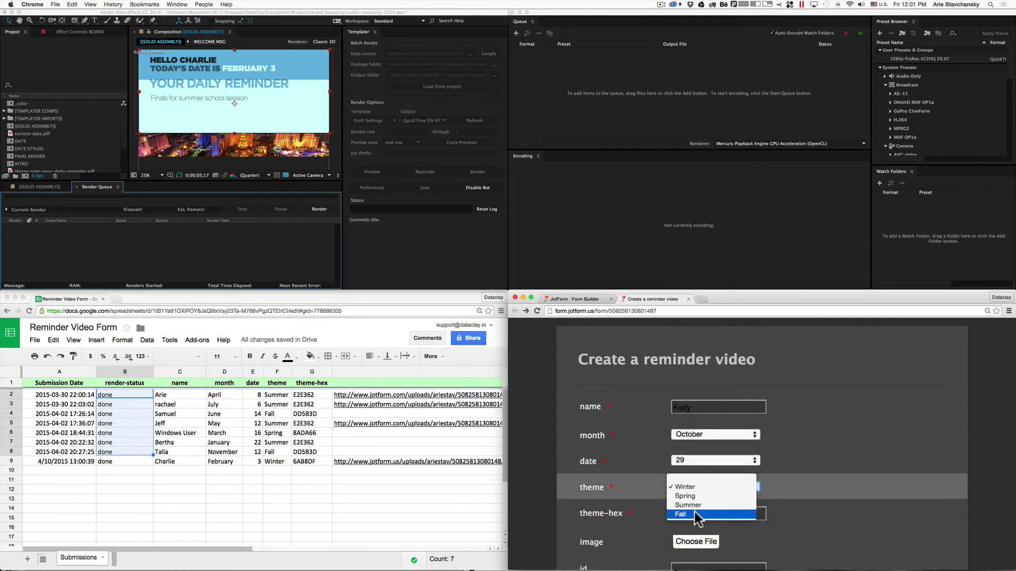
pyautogui.click(695, 514)
pyautogui.click(691, 541)
pyautogui.doubleClick(688, 79)
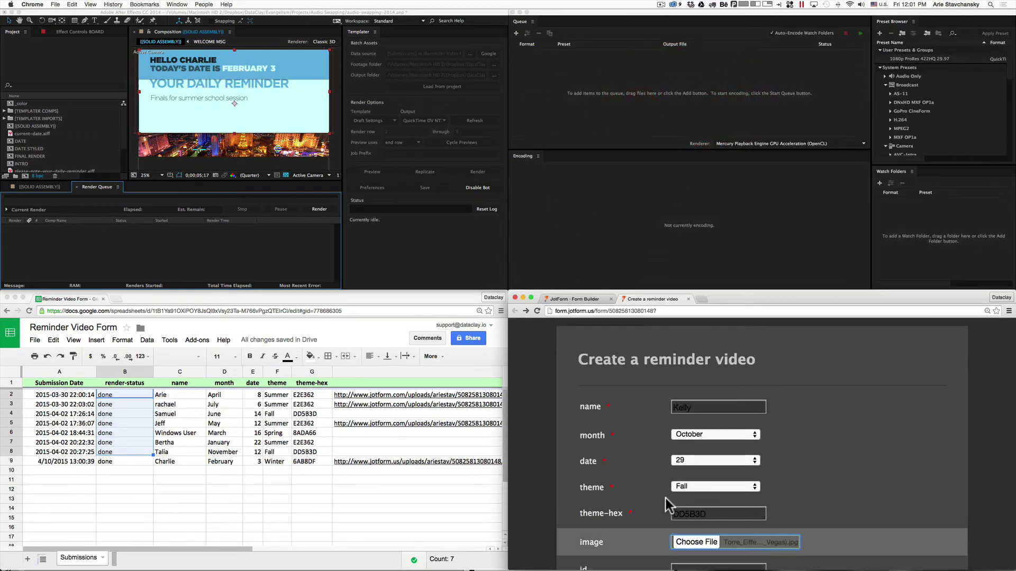
pyautogui.scroll(-4, 836, 484)
pyautogui.click(704, 511)
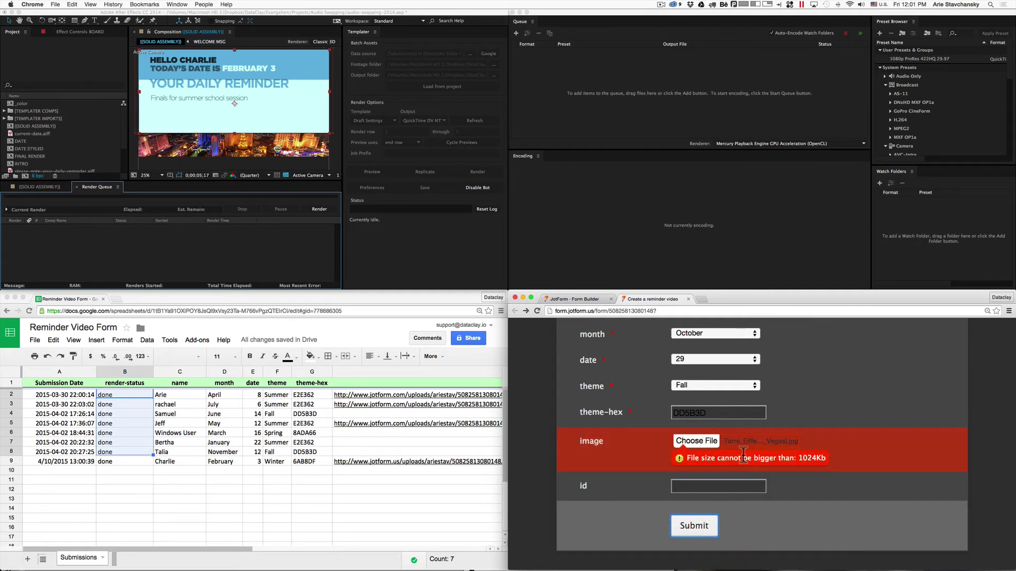
# Step: Replace the form's image with 6947252-las-vegas-hotel-wallpapers.jpg from the Desktop and submit the form
pyautogui.click(697, 441)
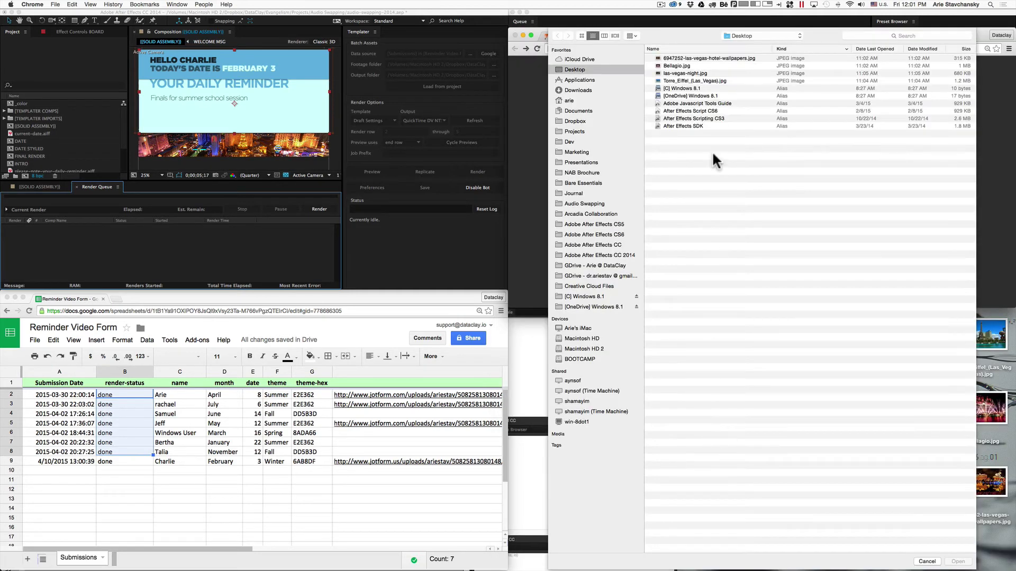
pyautogui.doubleClick(669, 58)
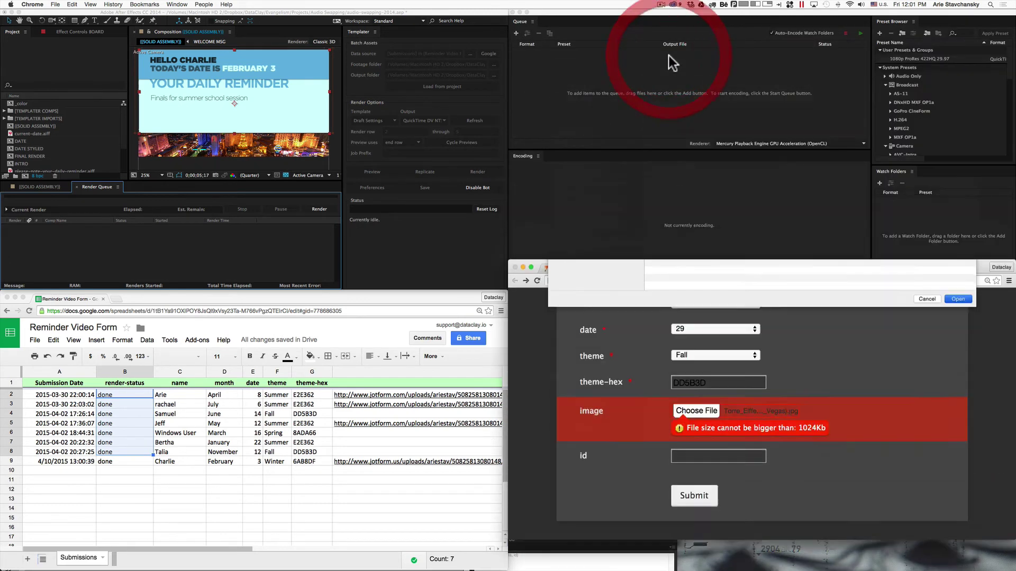
pyautogui.click(695, 511)
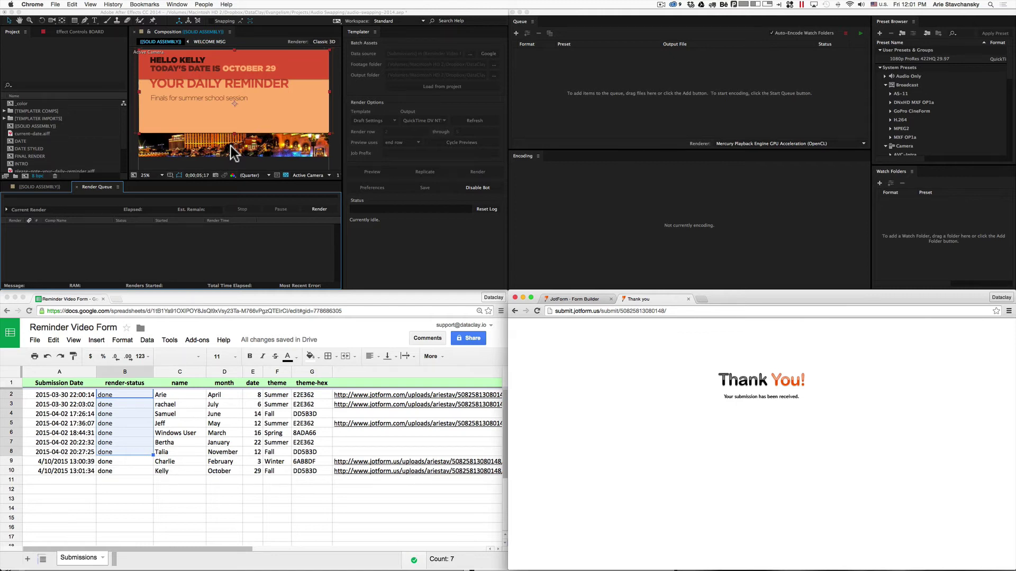
# Step: Close the Reminder form preview in JotForm's Form Builder and examine the image URLs in the Submissions worksheet
pyautogui.click(581, 298)
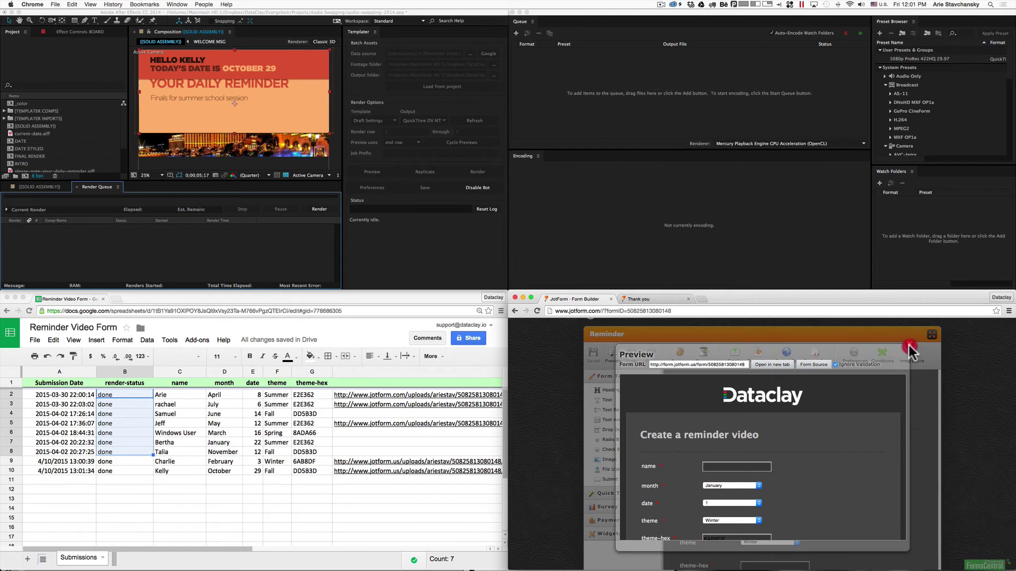
pyautogui.click(909, 345)
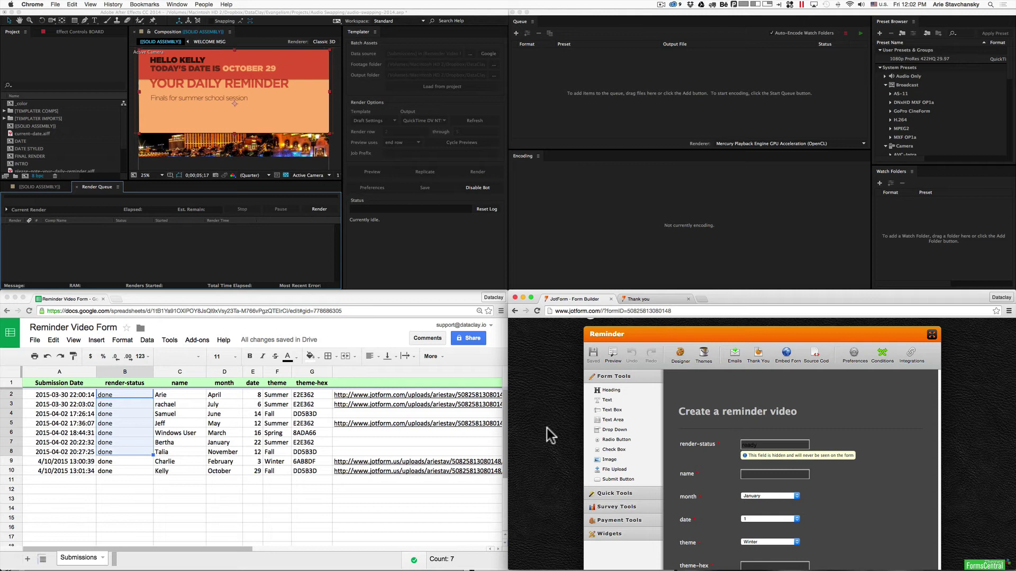
pyautogui.click(106, 476)
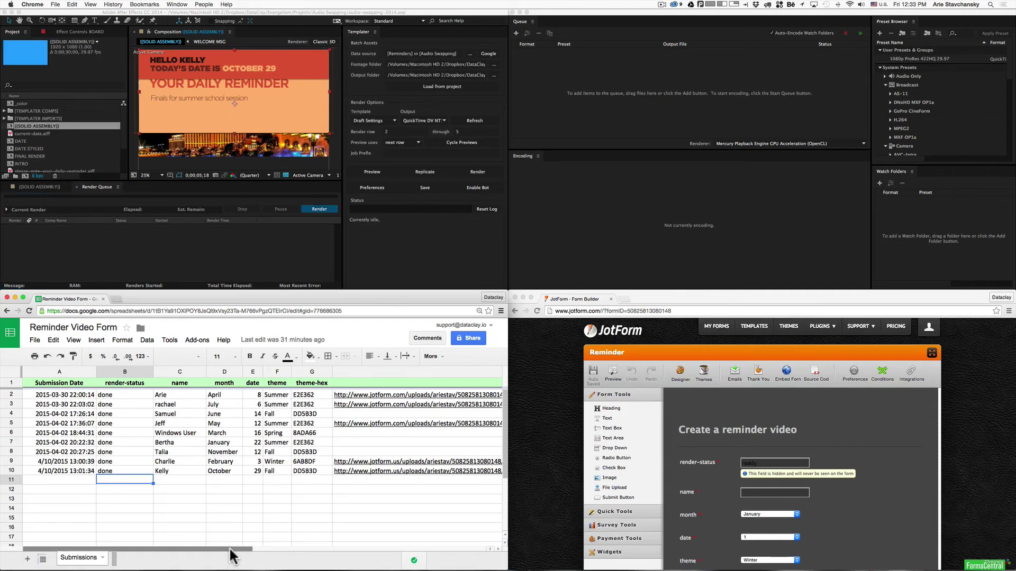
pyautogui.moveTo(233, 548); pyautogui.dragTo(354, 539)
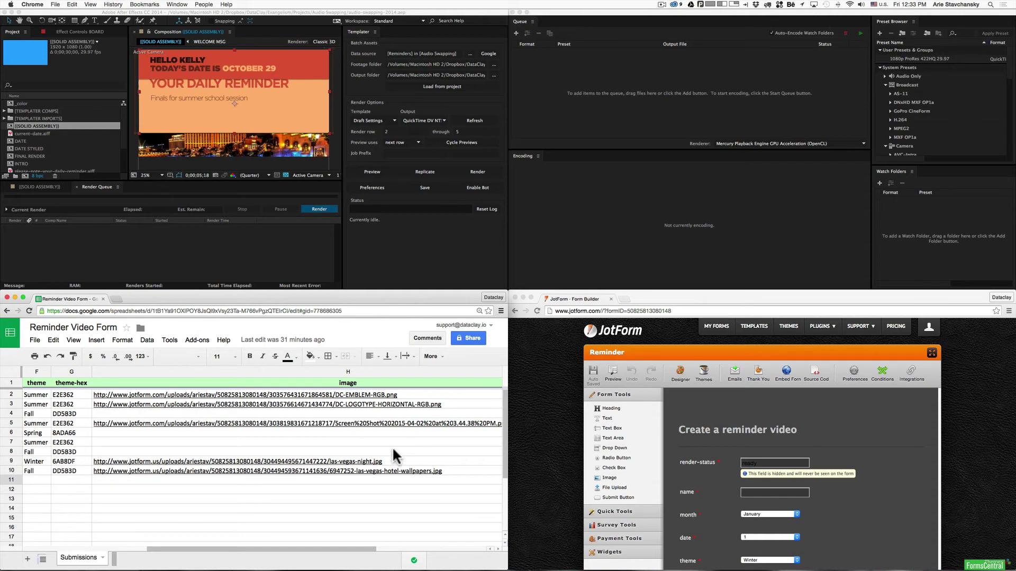
pyautogui.scroll(-5, 992, 494)
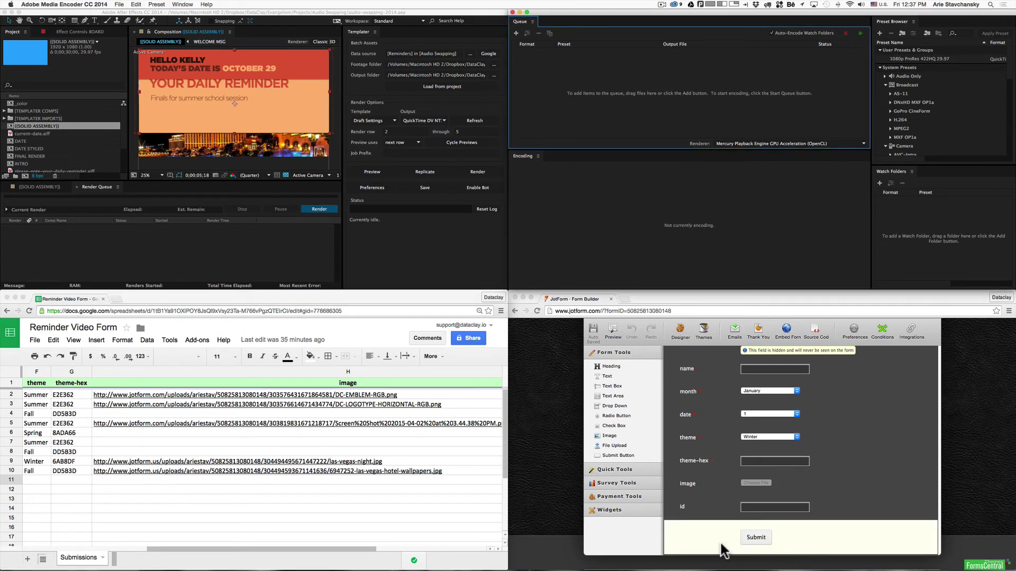
# Step: Switch to Finder and expand the [TEMPLATER DOWNLOADS] folder inside footage to examine the downloaded images
pyautogui.press('super+Tab')
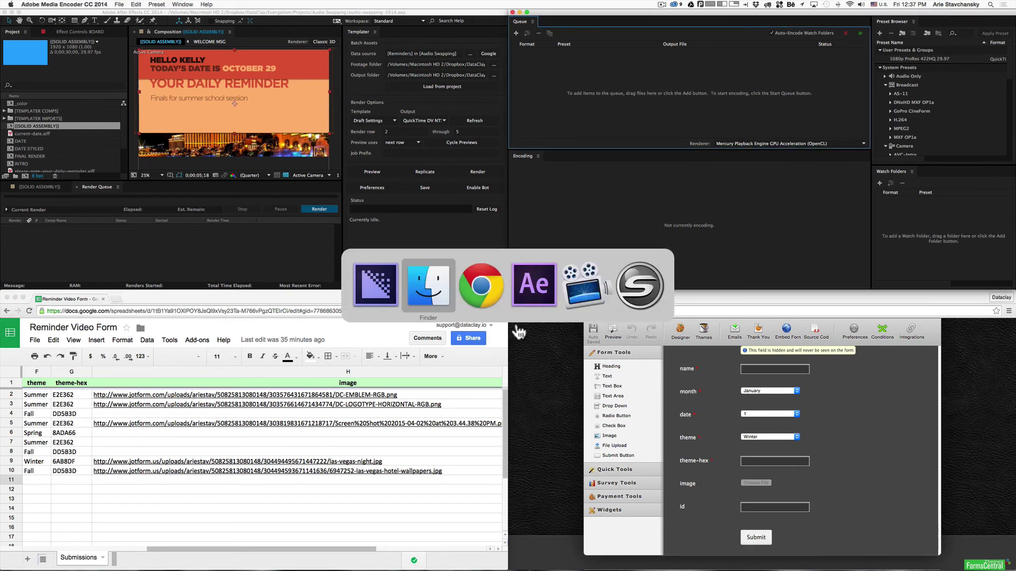
pyautogui.press('super+Tab')
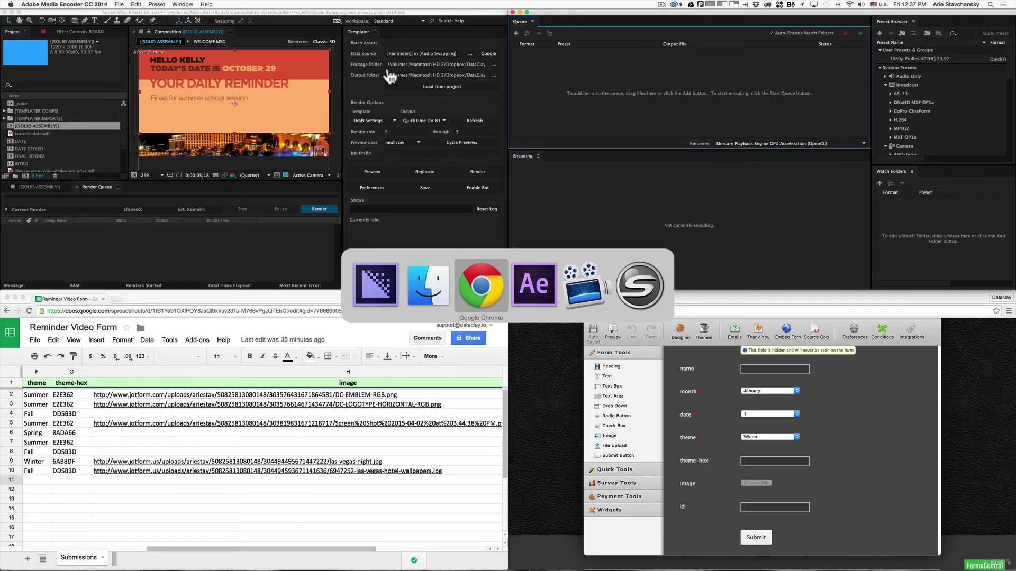
pyautogui.press('super+Tab')
pyautogui.press('super+Tab')
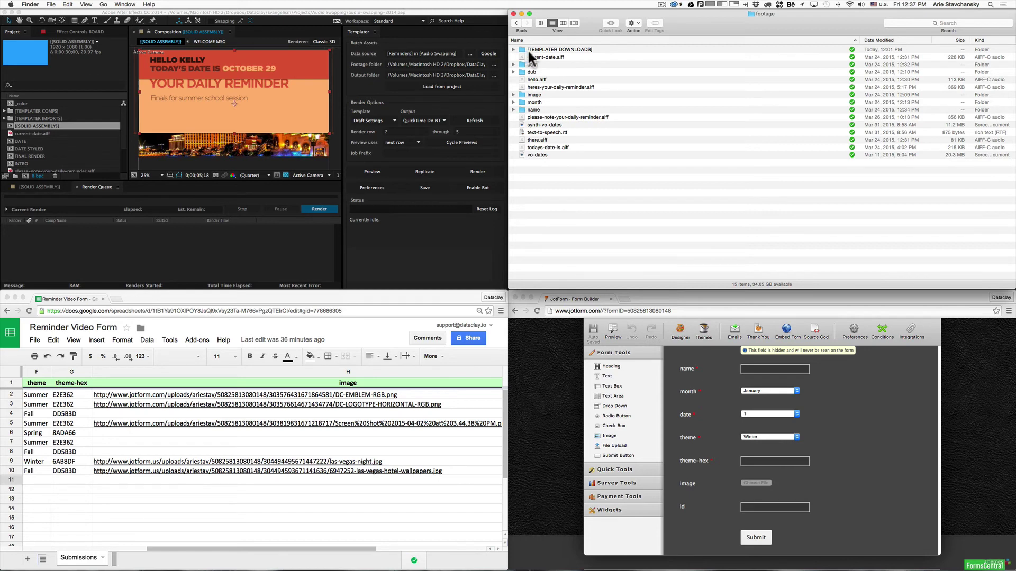
pyautogui.click(513, 49)
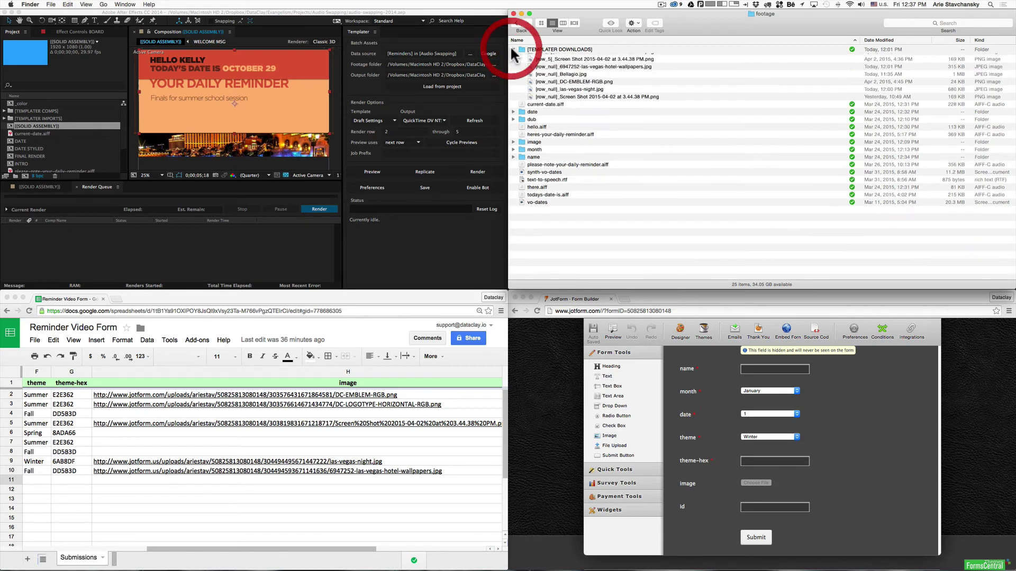
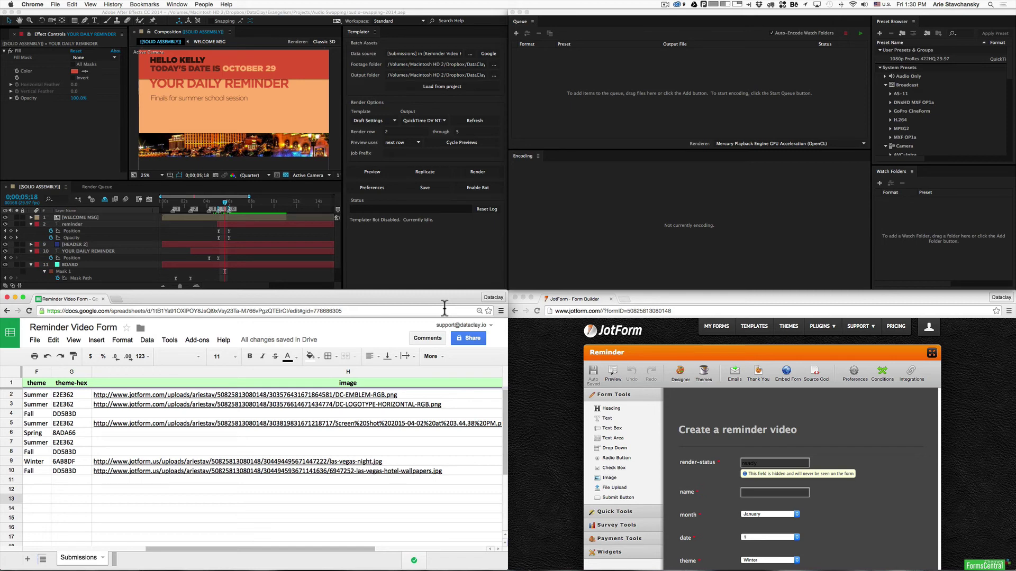
# Step: Add the output folder of the Audio Swapping project as a watch folder in Adobe Media Encoder
pyautogui.click(882, 183)
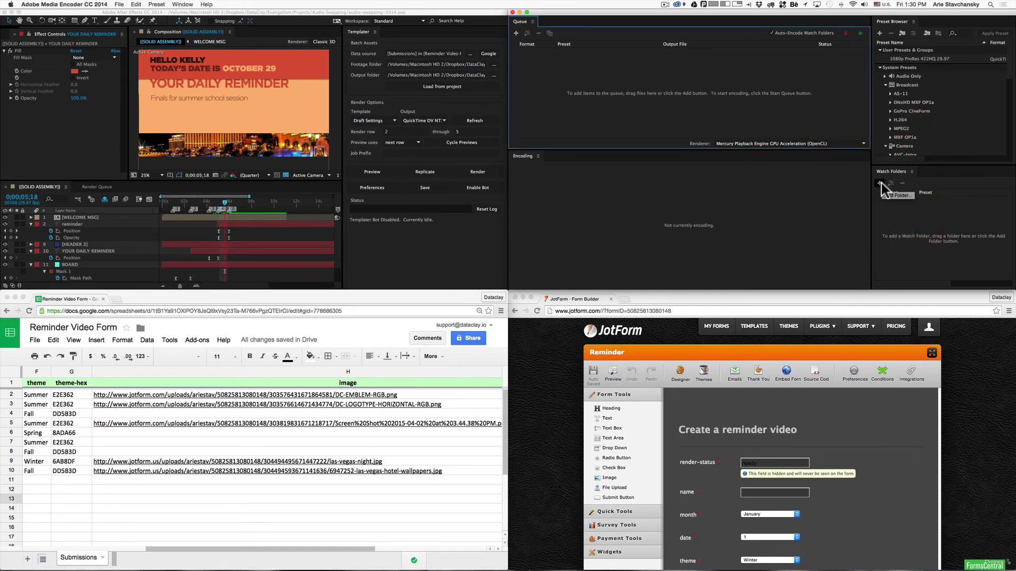
pyautogui.click(881, 183)
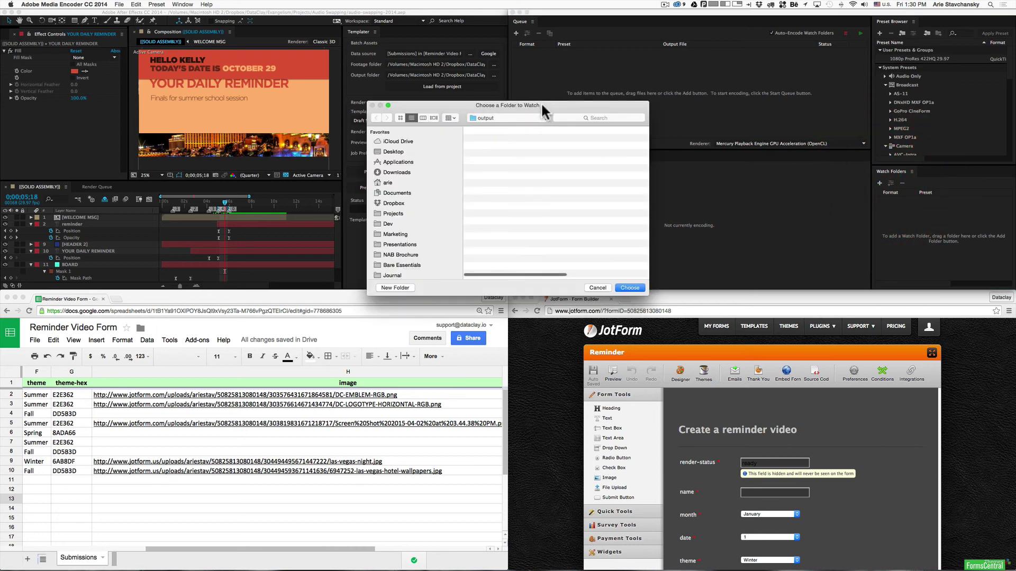
pyautogui.moveTo(541, 102); pyautogui.dragTo(665, 134)
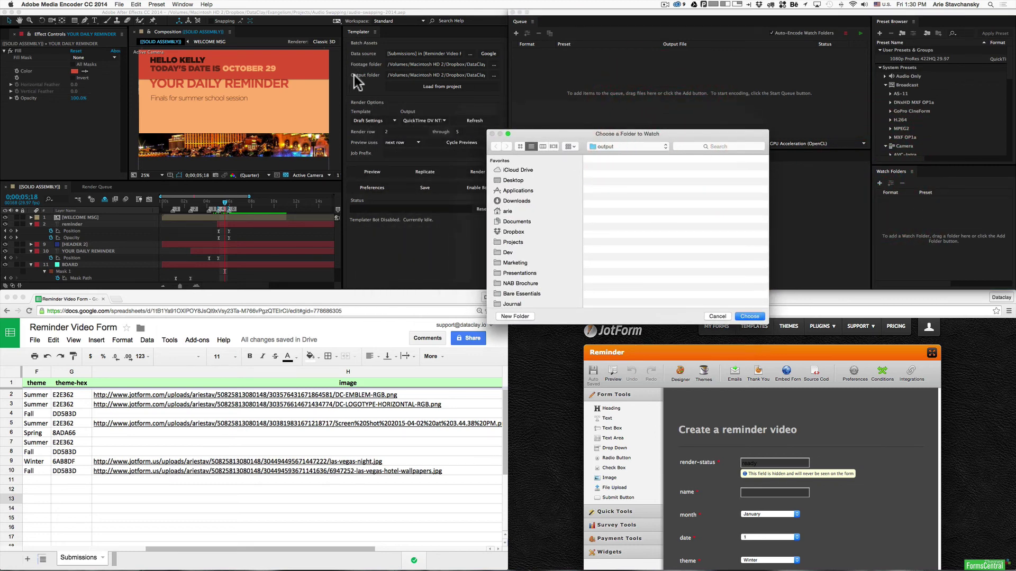
pyautogui.scroll(-3, 511, 288)
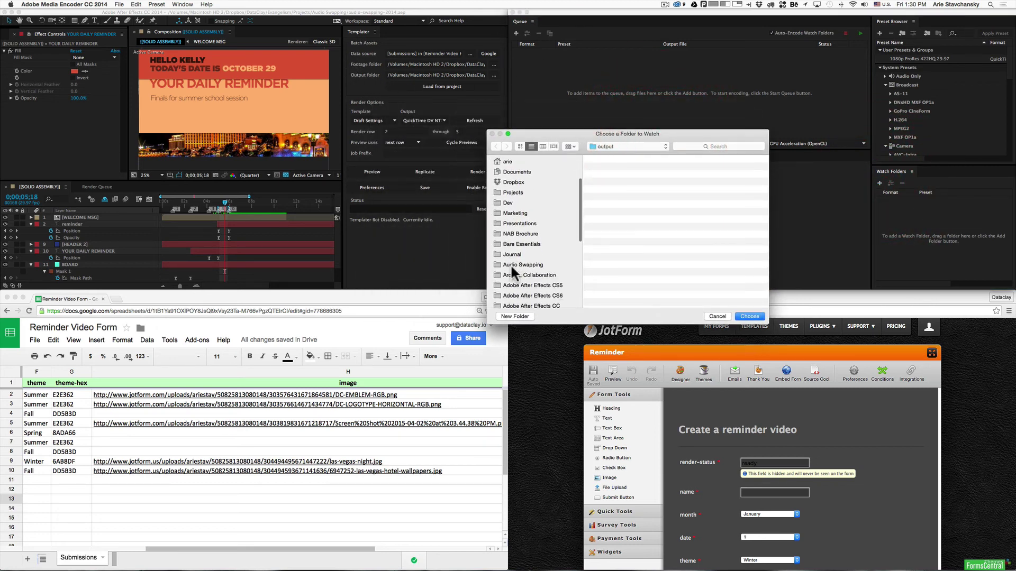
pyautogui.click(512, 256)
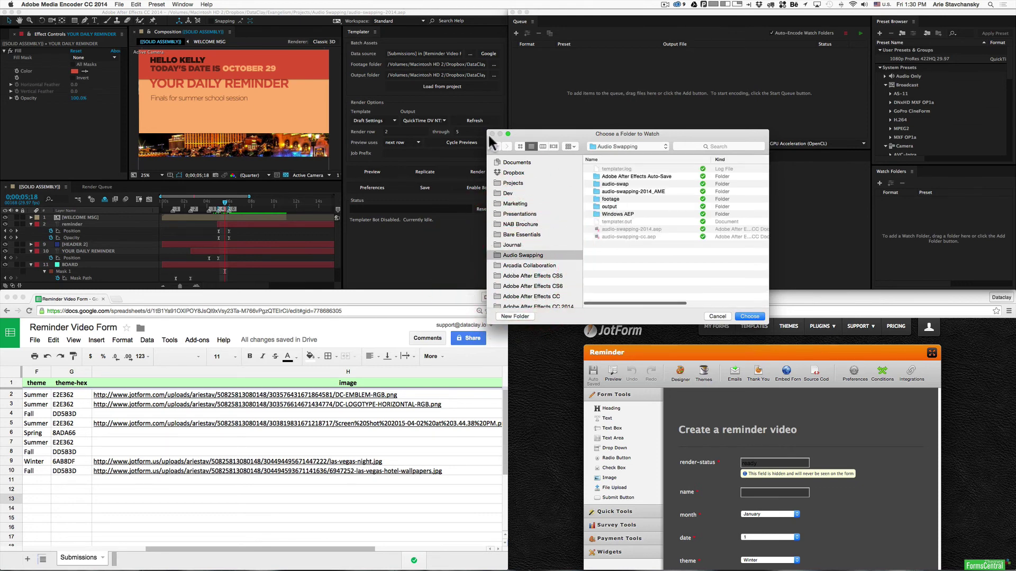
pyautogui.click(609, 205)
pyautogui.click(747, 316)
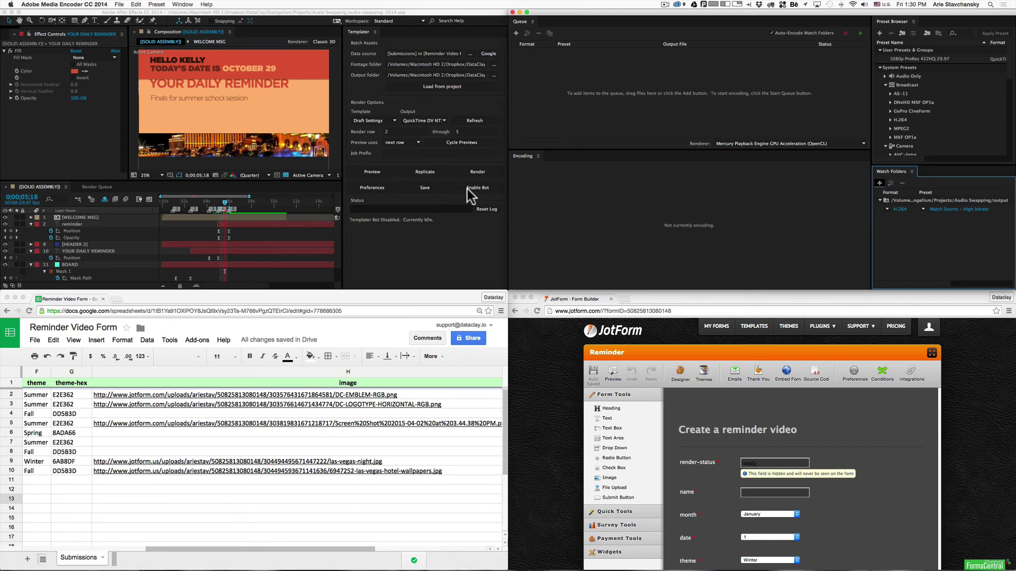
# Step: Toggle the Replicate and Render bot actions in Templater's preferences in After Effects and accept the settings
pyautogui.click(376, 188)
pyautogui.click(377, 190)
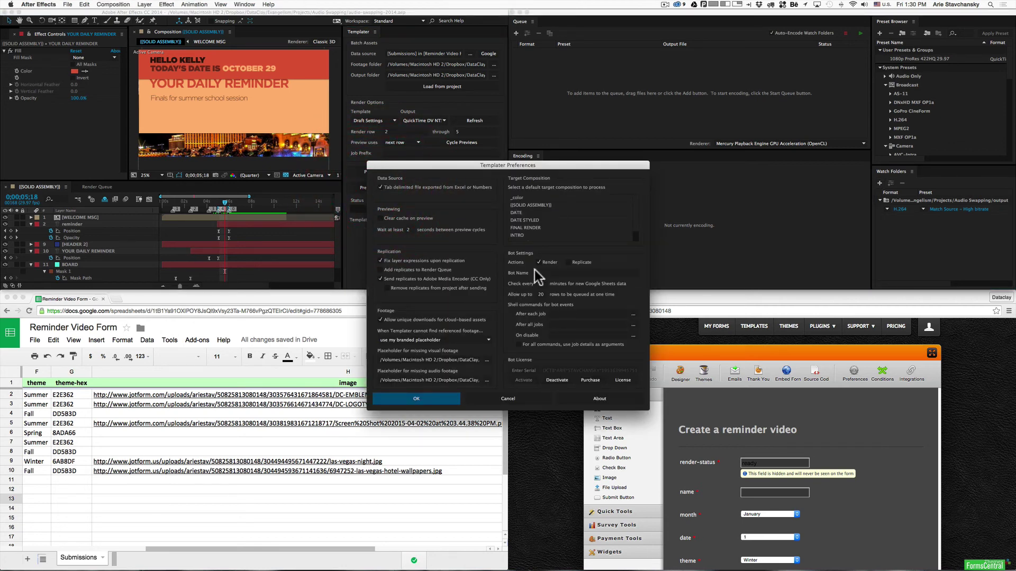
pyautogui.click(566, 263)
pyautogui.click(551, 264)
pyautogui.click(411, 398)
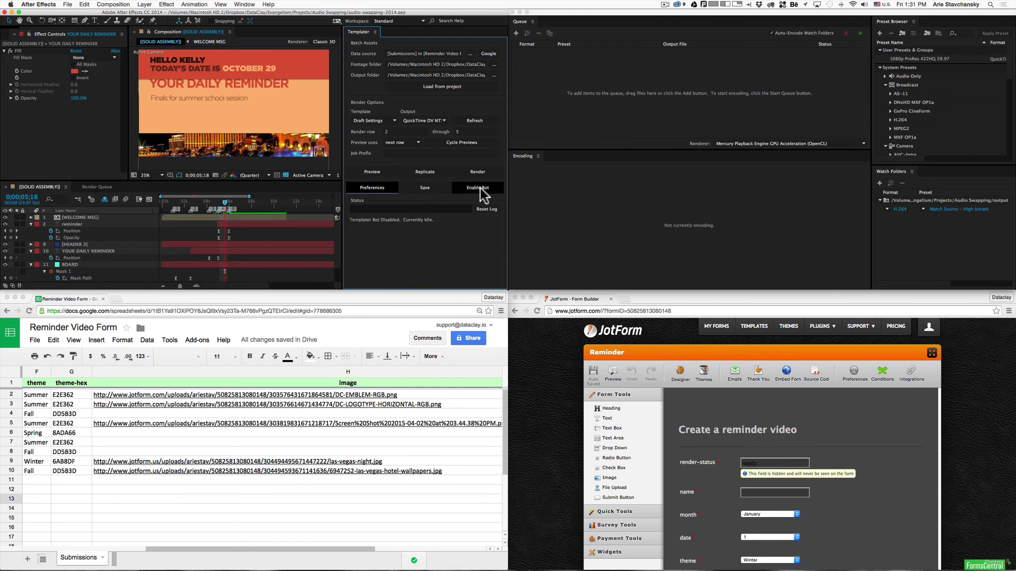
# Step: Enable the Templater bot, then preview the Reminder form in JotForm and open it in a new browser tab
pyautogui.hscroll(-10, 249, 439)
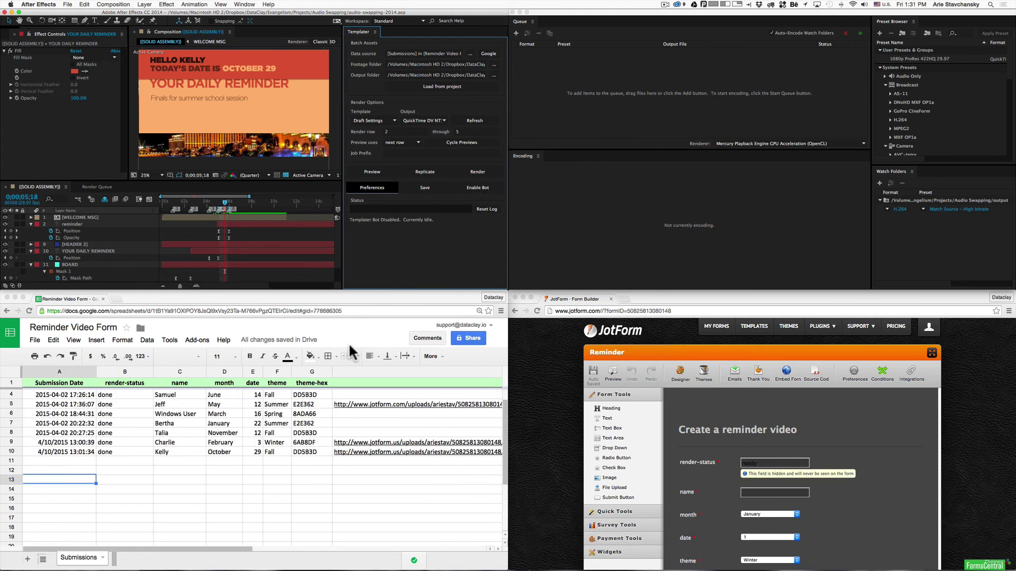
pyautogui.click(473, 190)
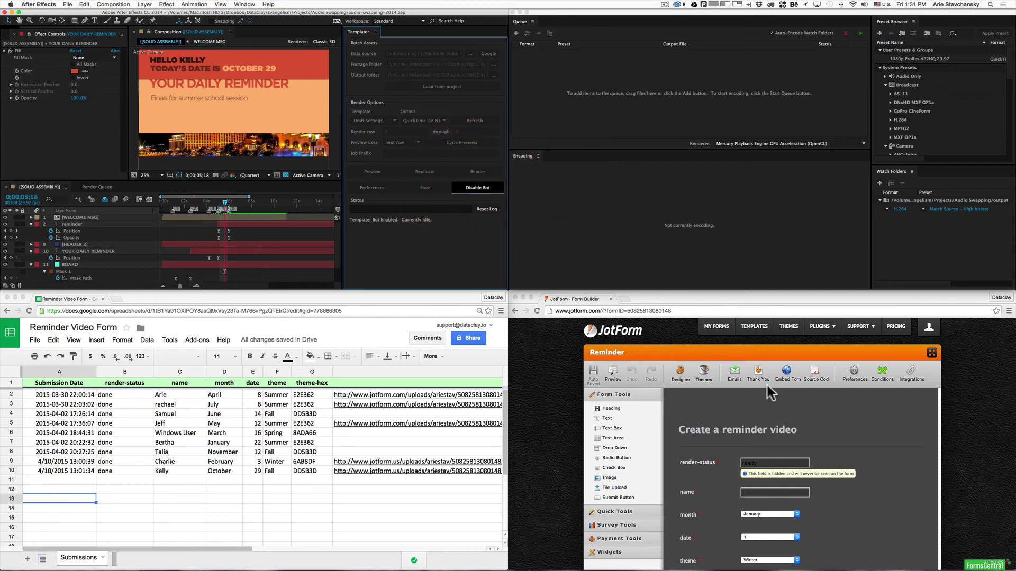
pyautogui.click(611, 377)
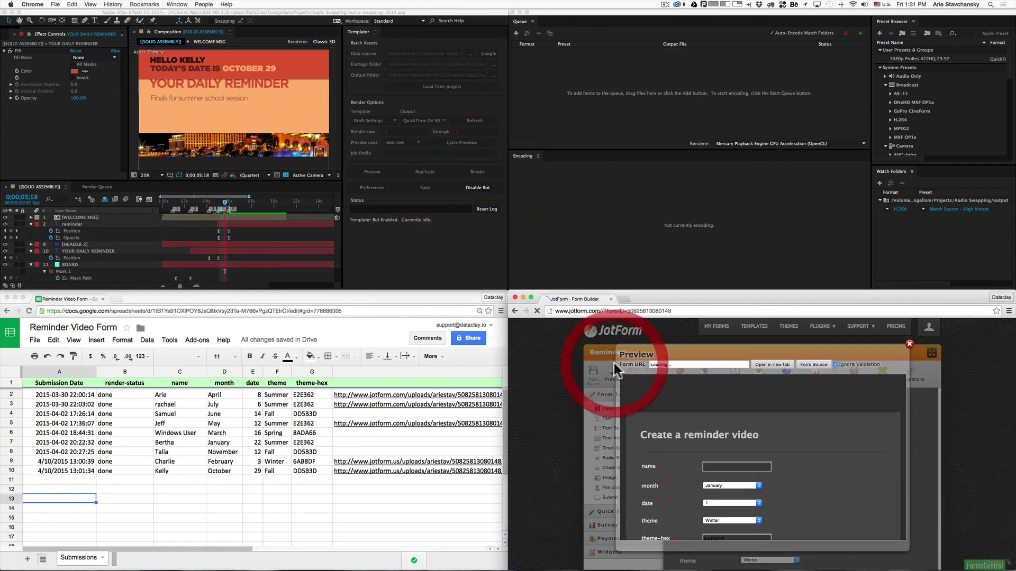
pyautogui.click(785, 366)
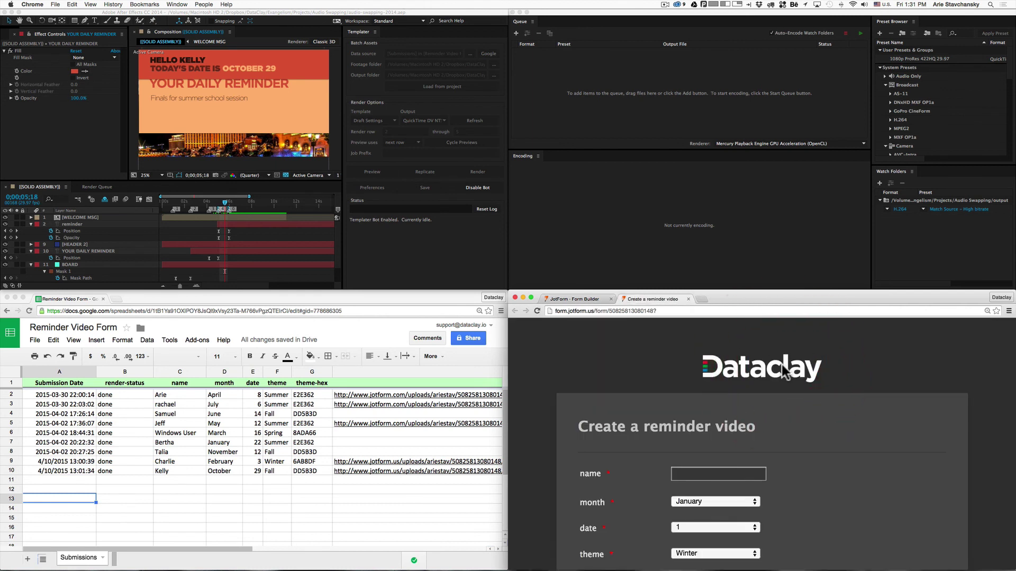
# Step: Fill in the reminder form with the recipient's first name, month November, date 10 and the Fall theme
pyautogui.scroll(-3, 742, 462)
pyautogui.click(709, 371)
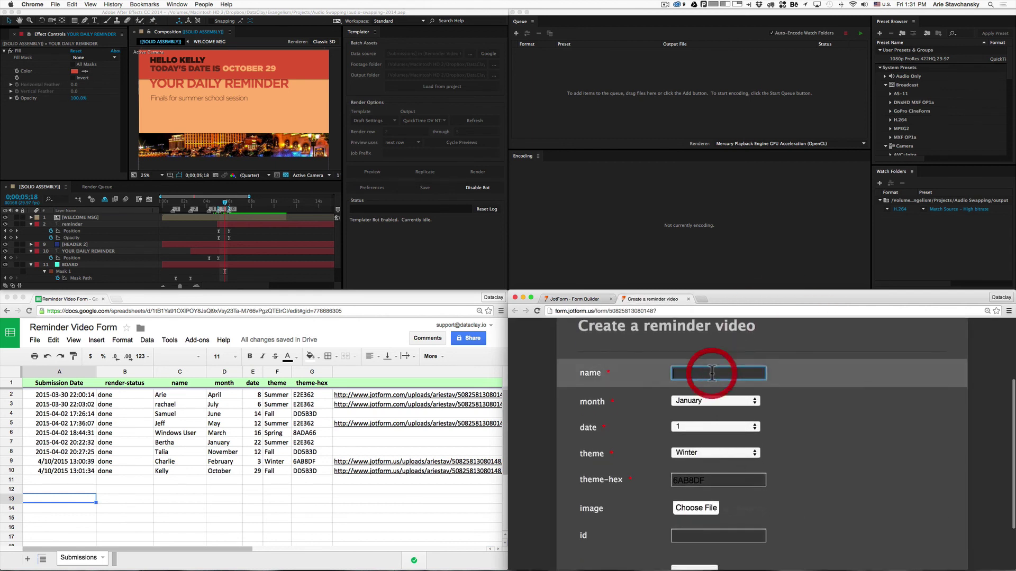
pyautogui.write('Robert')
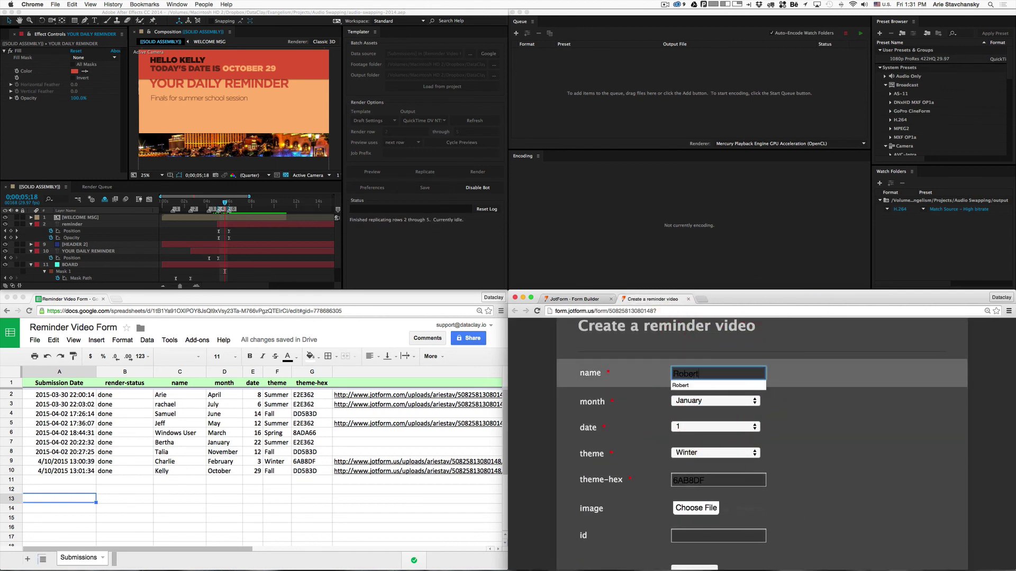
pyautogui.press('Tab')
pyautogui.click(755, 404)
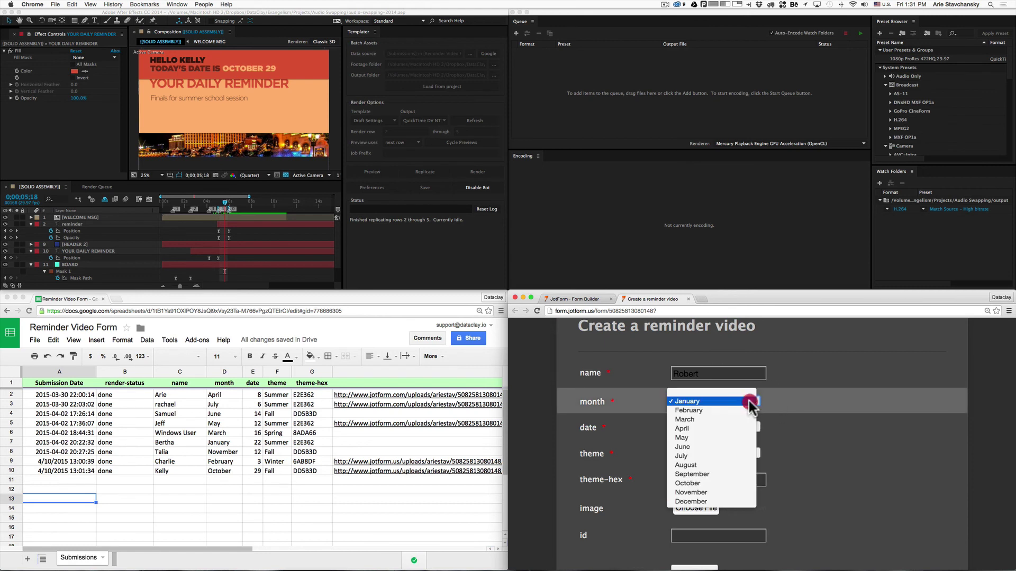
pyautogui.click(705, 490)
pyautogui.click(688, 426)
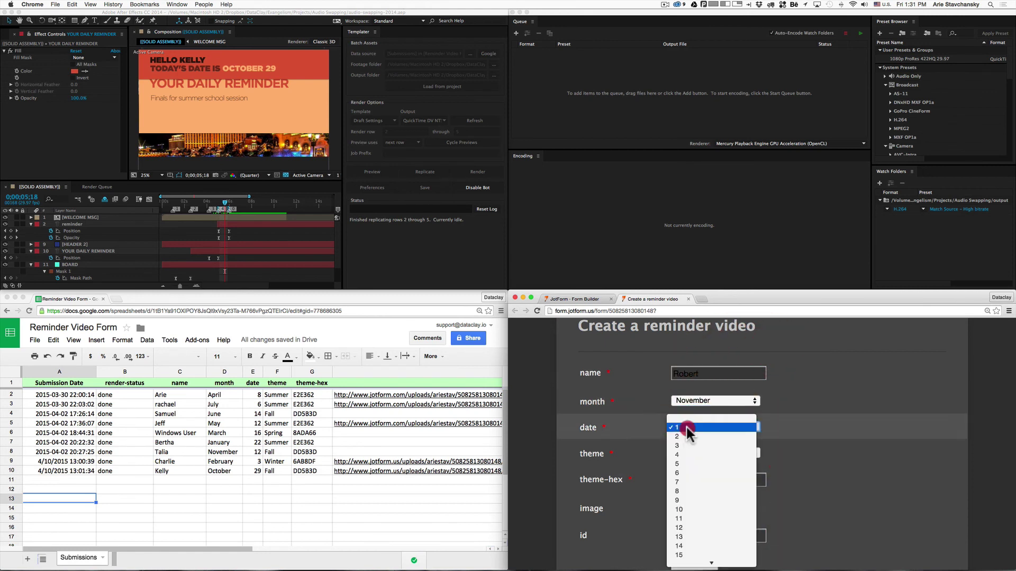
pyautogui.click(688, 507)
pyautogui.click(694, 452)
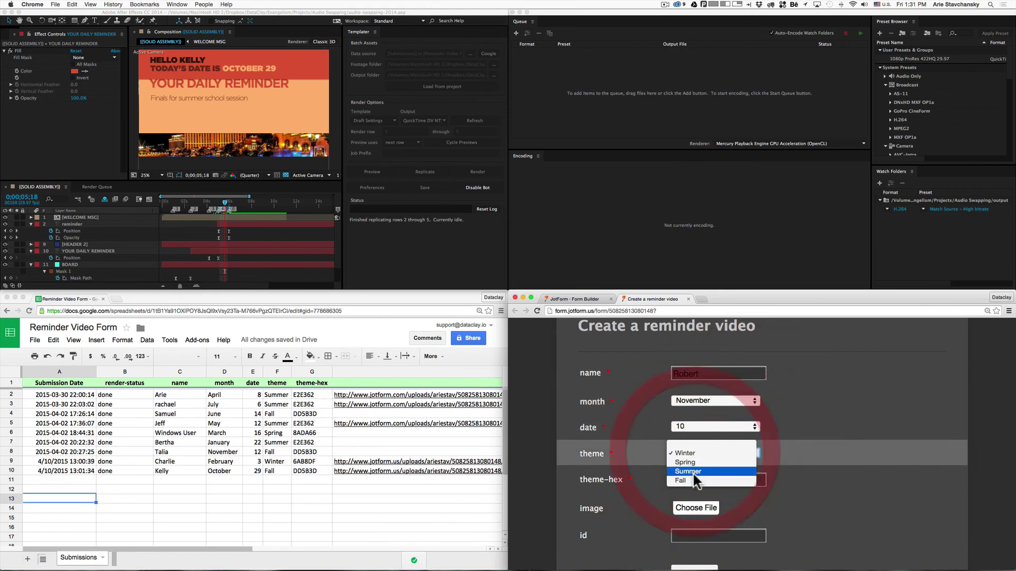
pyautogui.click(691, 481)
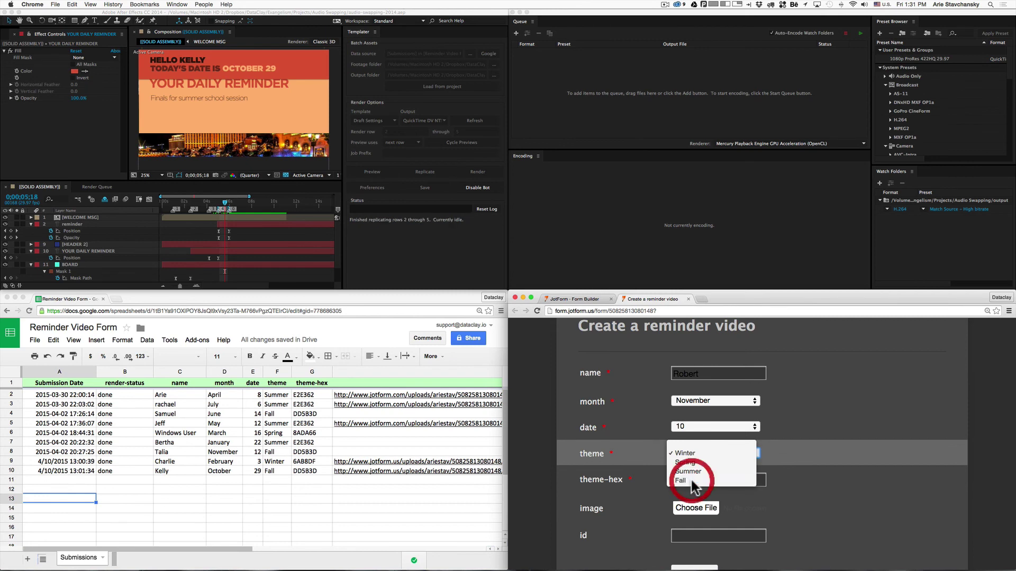
# Step: Attach Bellagio.jpg from the Desktop as the form's image and submit the form
pyautogui.click(688, 511)
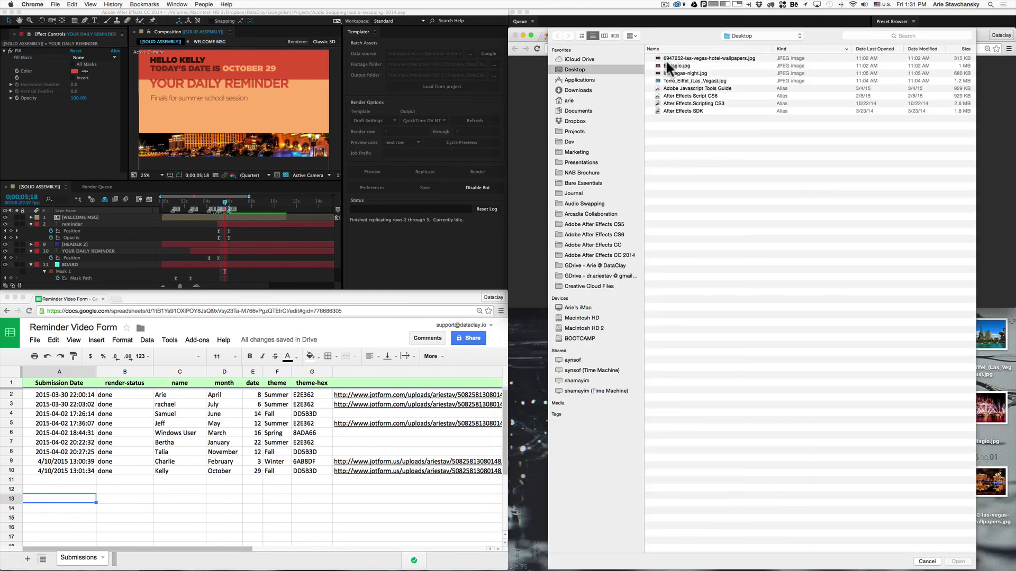
pyautogui.click(667, 66)
pyautogui.doubleClick(667, 65)
pyautogui.scroll(-3, 594, 447)
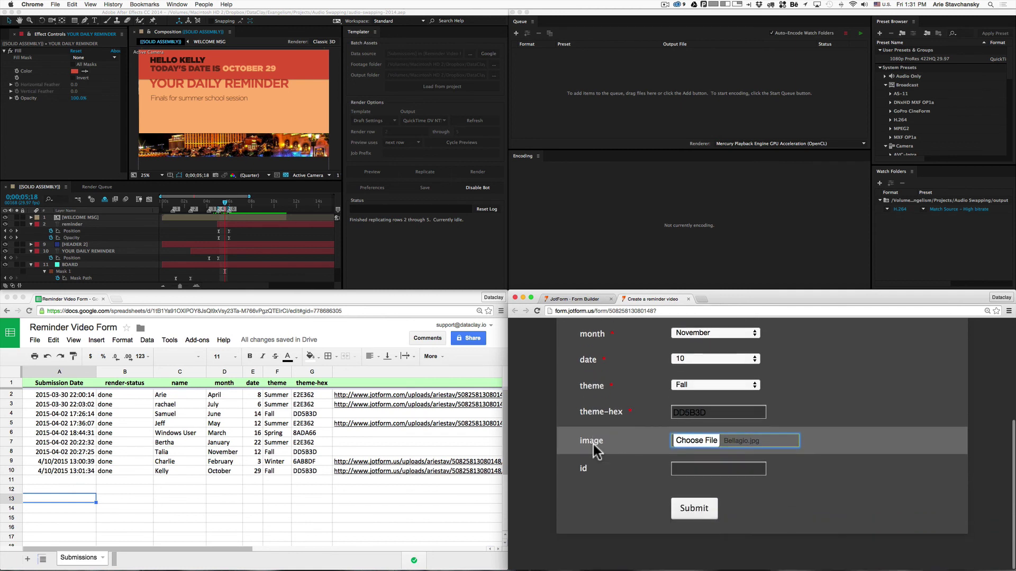
pyautogui.click(676, 512)
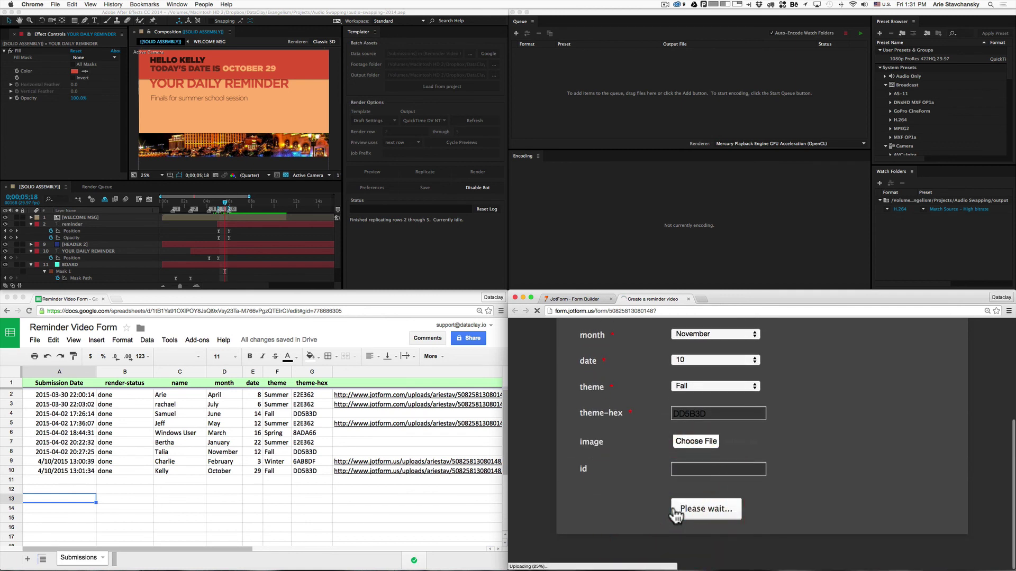